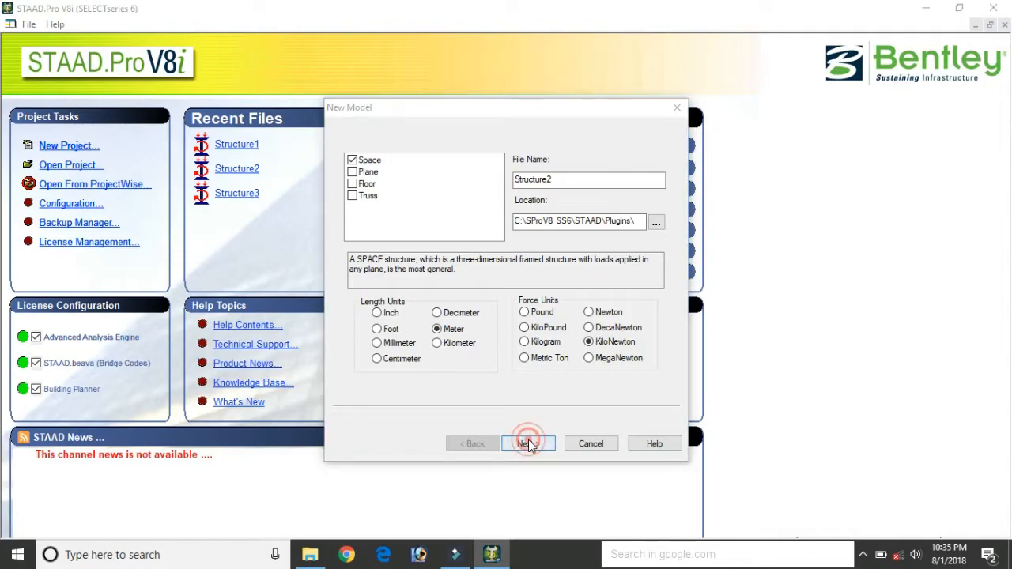
Step: Create the new Space model Structure2 with Meter as the length unit and KiloNewton as the force unit
left_click(525, 319)
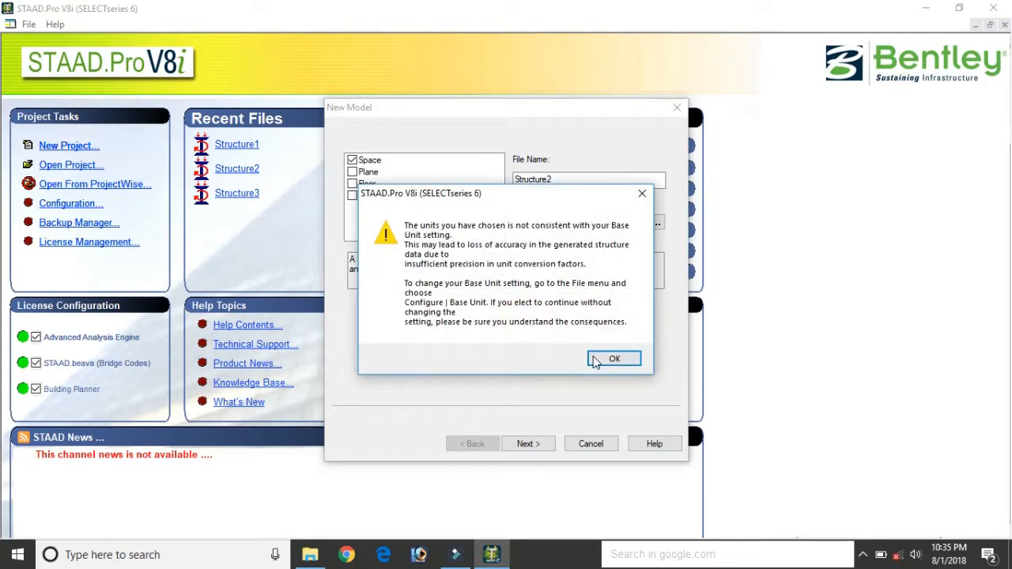
left_click(594, 361)
left_click(530, 444)
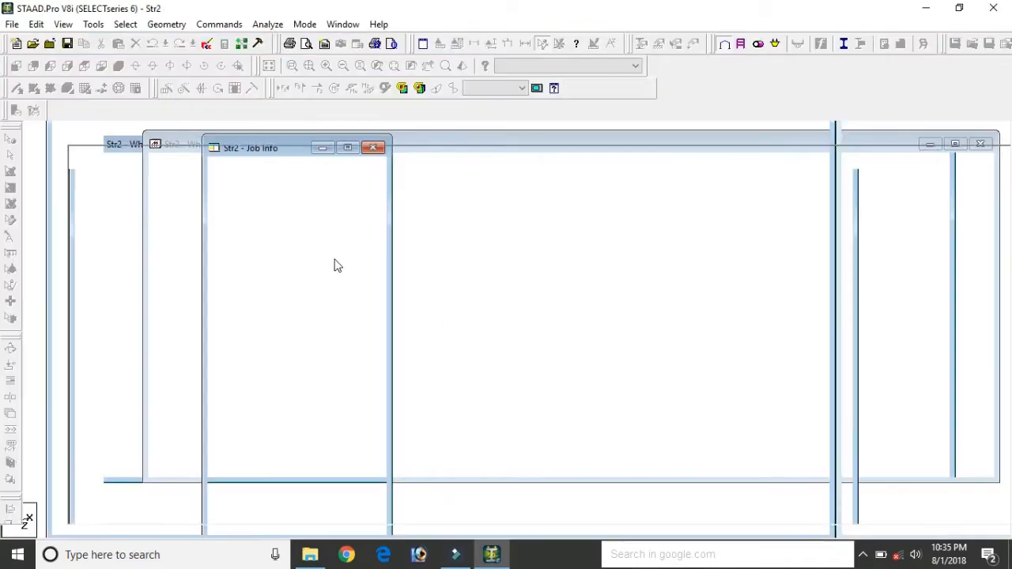
Step: Start the Structure Wizard and set its input units to Meters
left_click(162, 25)
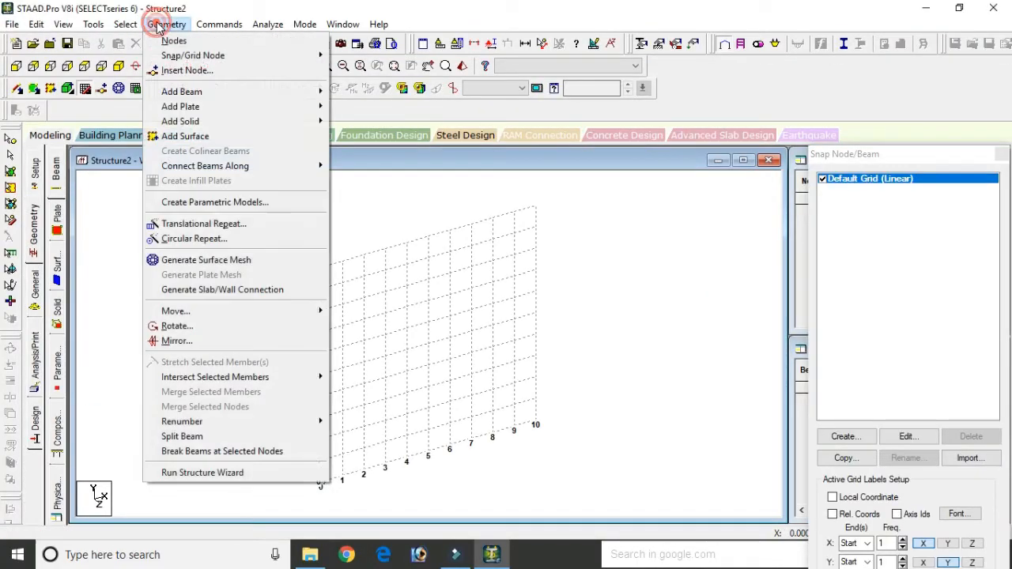
left_click(212, 474)
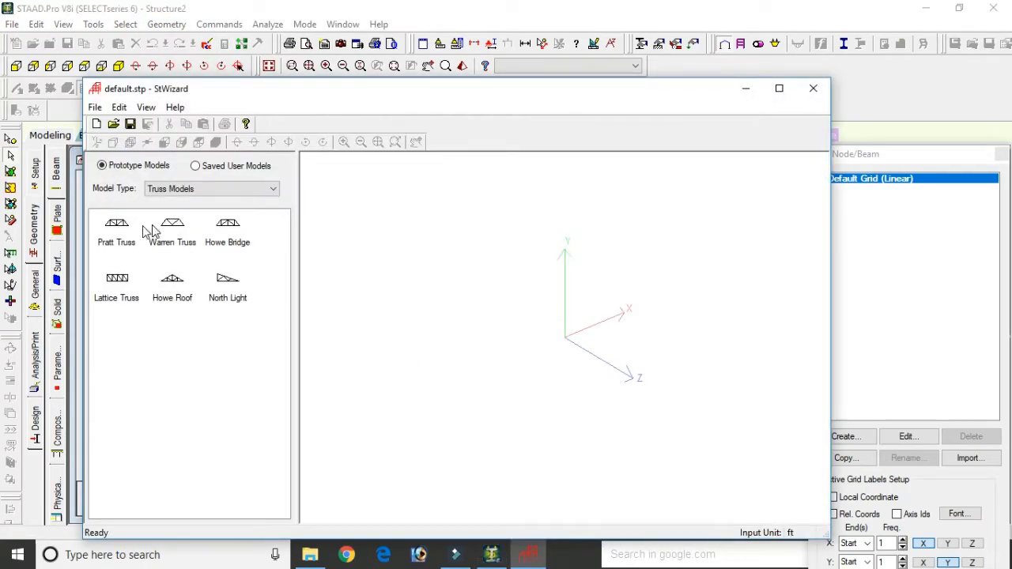
left_click(95, 107)
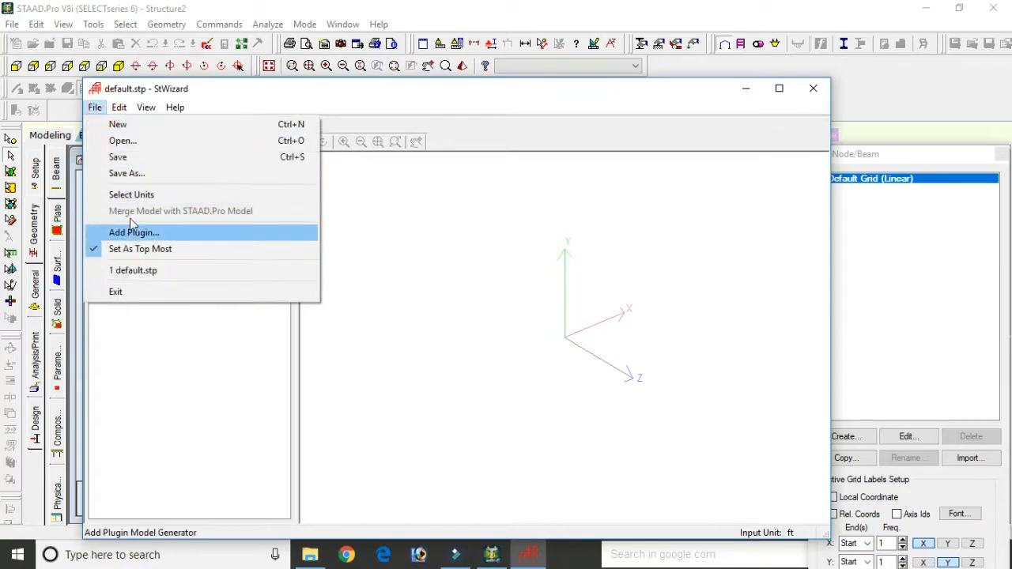
left_click(133, 195)
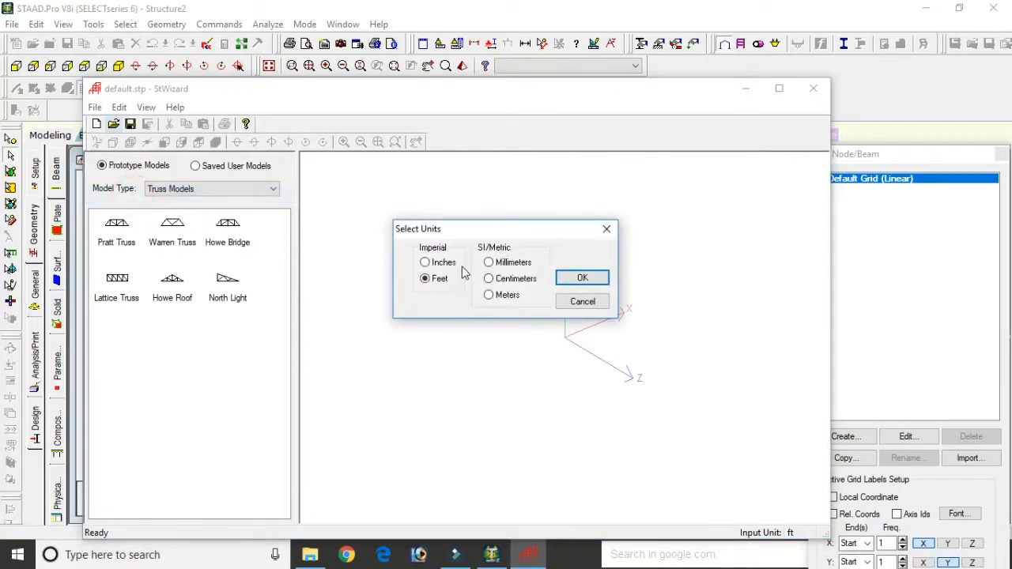
left_click(501, 297)
left_click(582, 278)
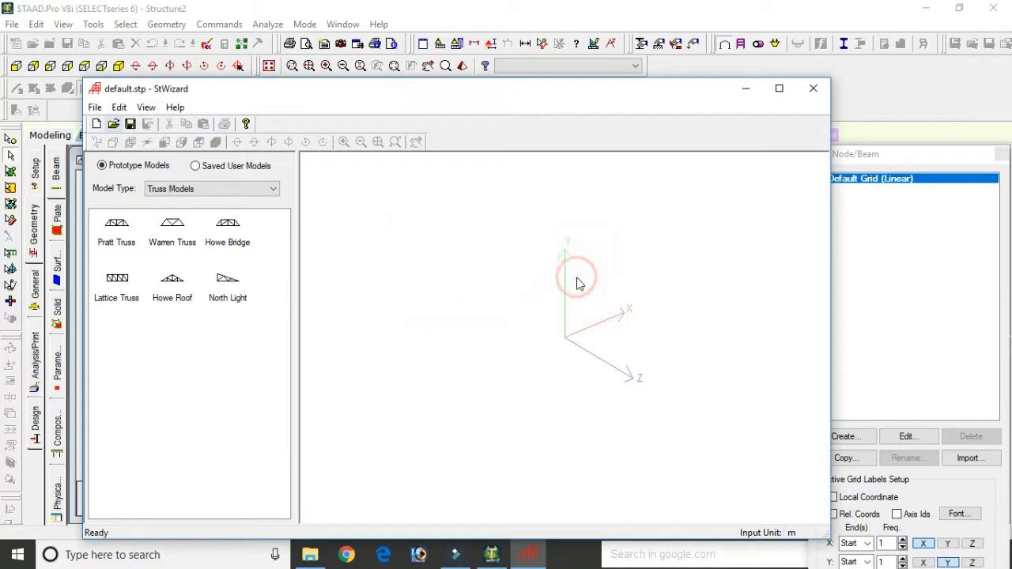
double_click(118, 237)
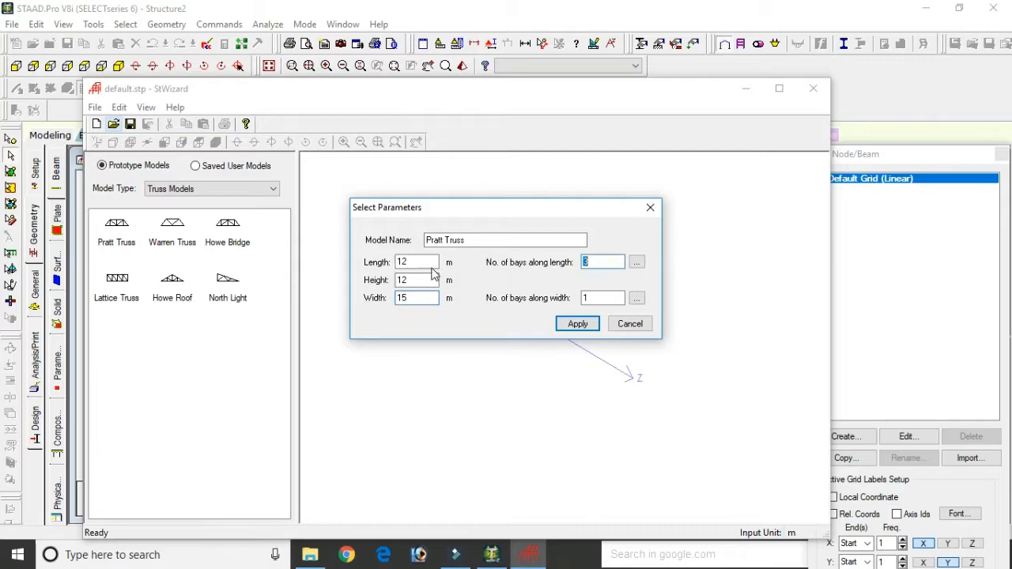
left_click(583, 262)
left_click(515, 240)
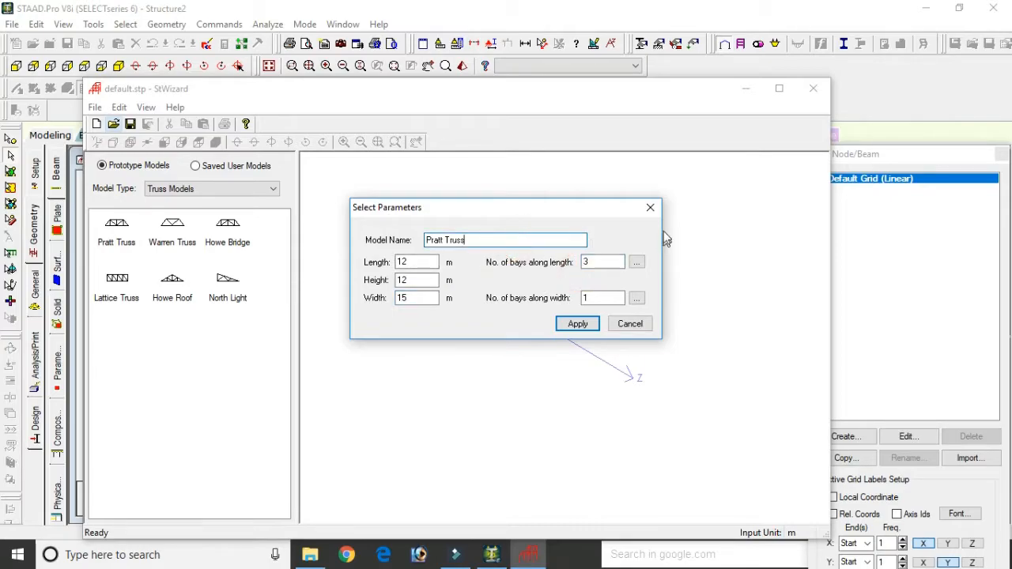
left_click(650, 207)
Step: Generate a Bay Frame 12 m long, 15 m high and 12 m wide with 3, 3 and 4 bays respectively
left_click(237, 189)
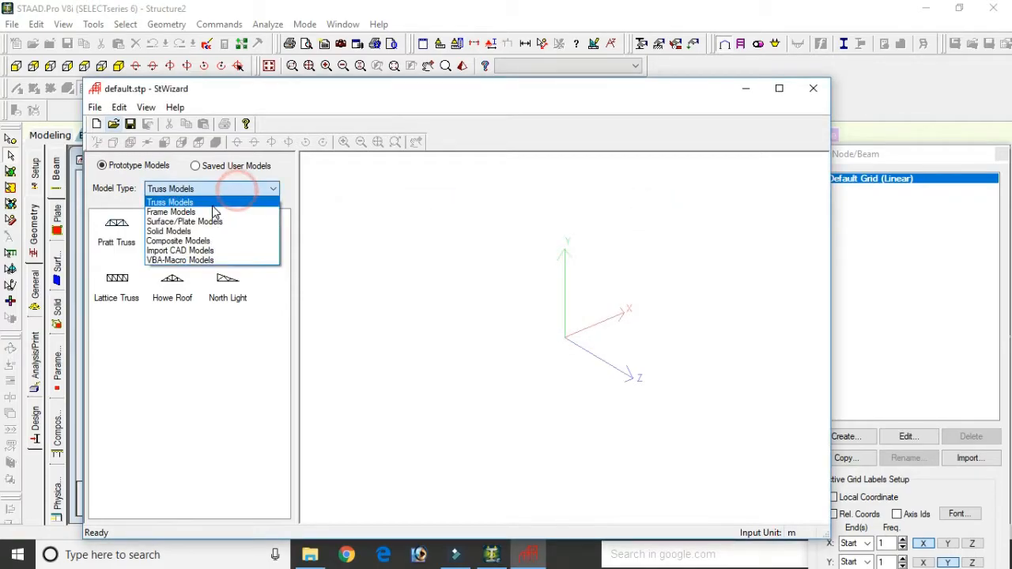
left_click(198, 212)
double_click(118, 230)
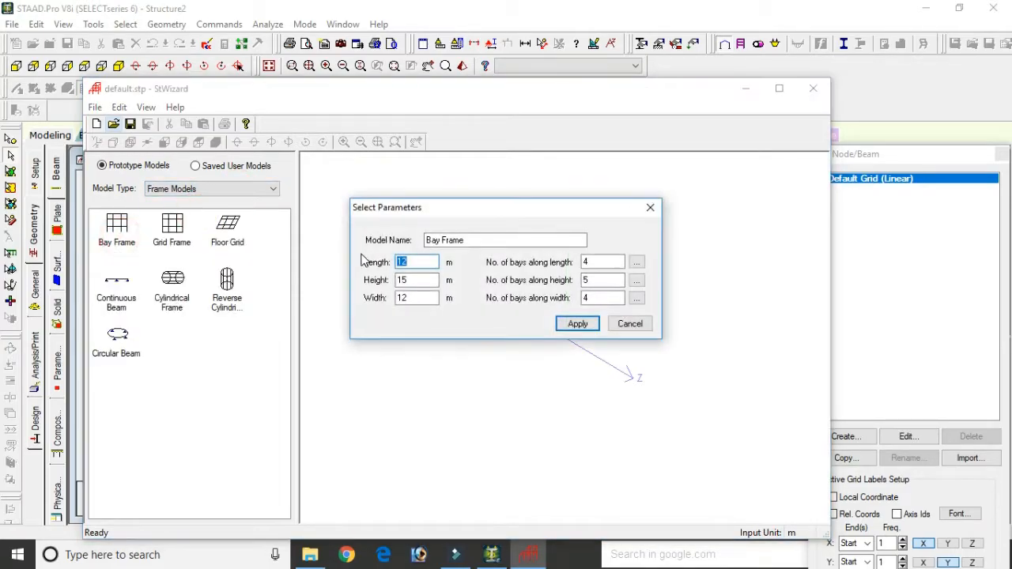
double_click(591, 263)
left_click(573, 326)
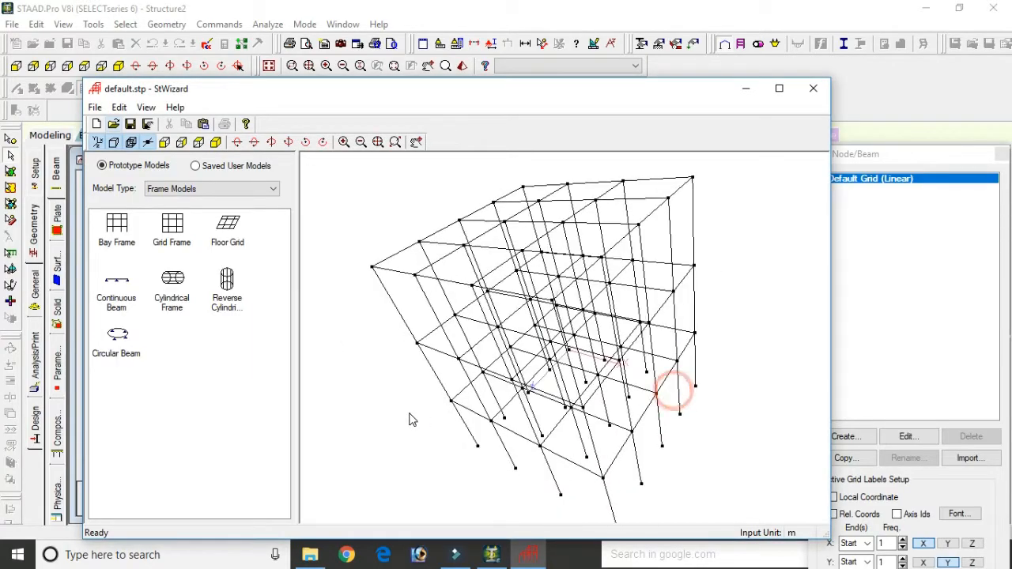
Step: Transfer the generated bay frame from the wizard into the Structure2 model without changing its offset
left_click(811, 88)
left_click(542, 306)
left_click(578, 215)
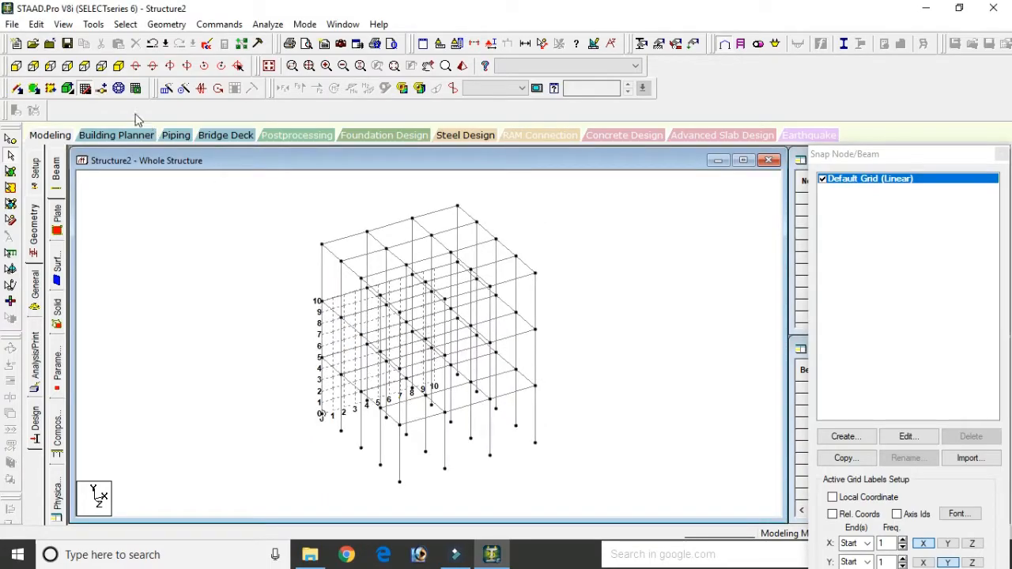
Step: Turn off the snap node/beam grid and inspect the frame in a rotated 3D rendered view, closing it again
left_click(86, 87)
left_click(526, 350)
left_click(623, 261)
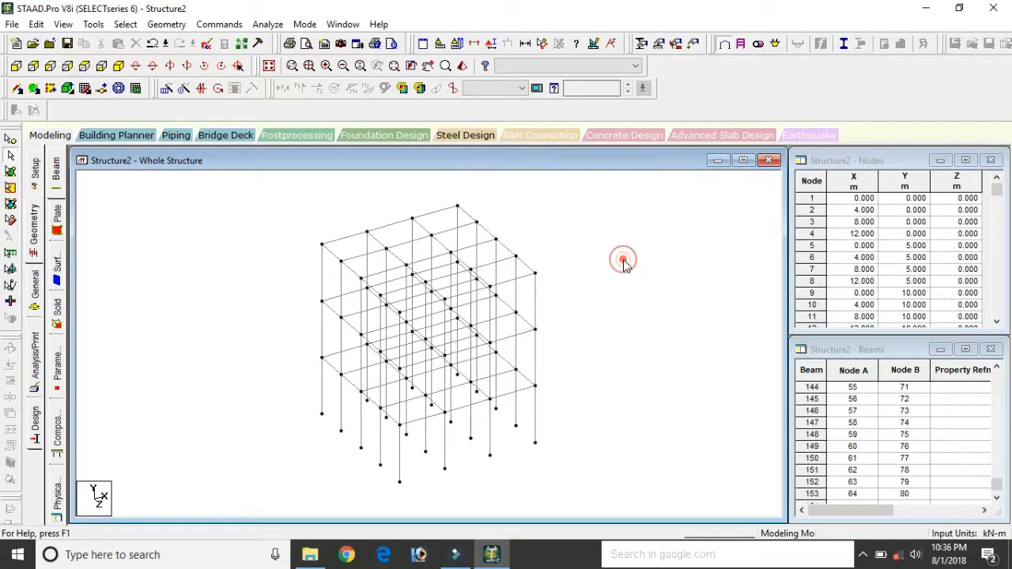
left_click(463, 66)
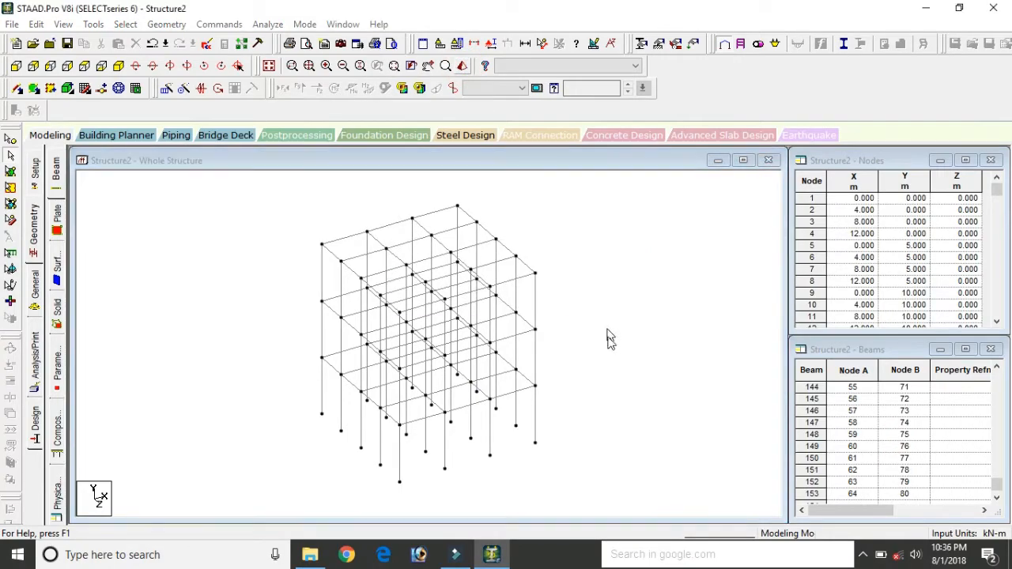
left_click_drag(633, 337, 337, 337)
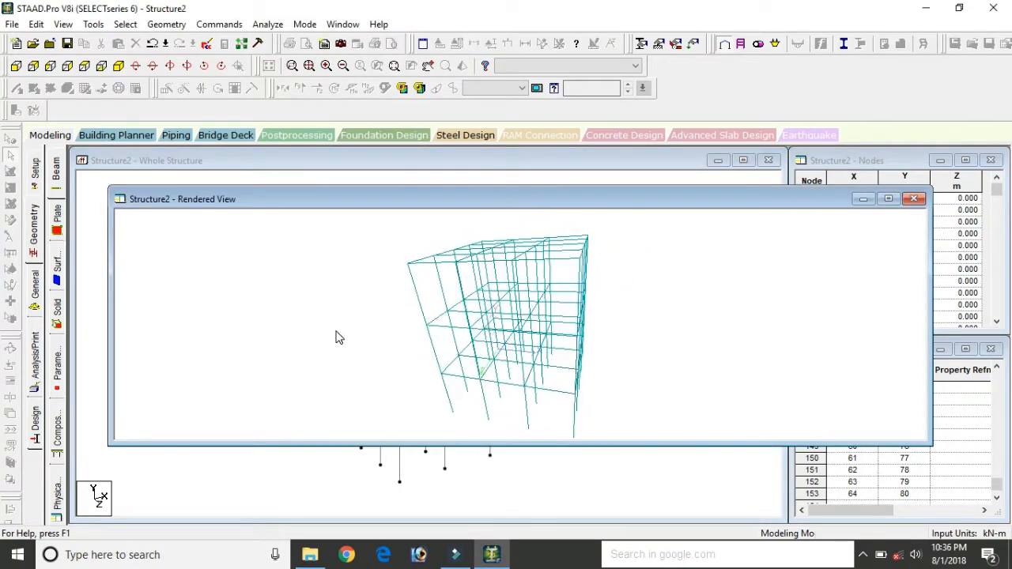
left_click(911, 204)
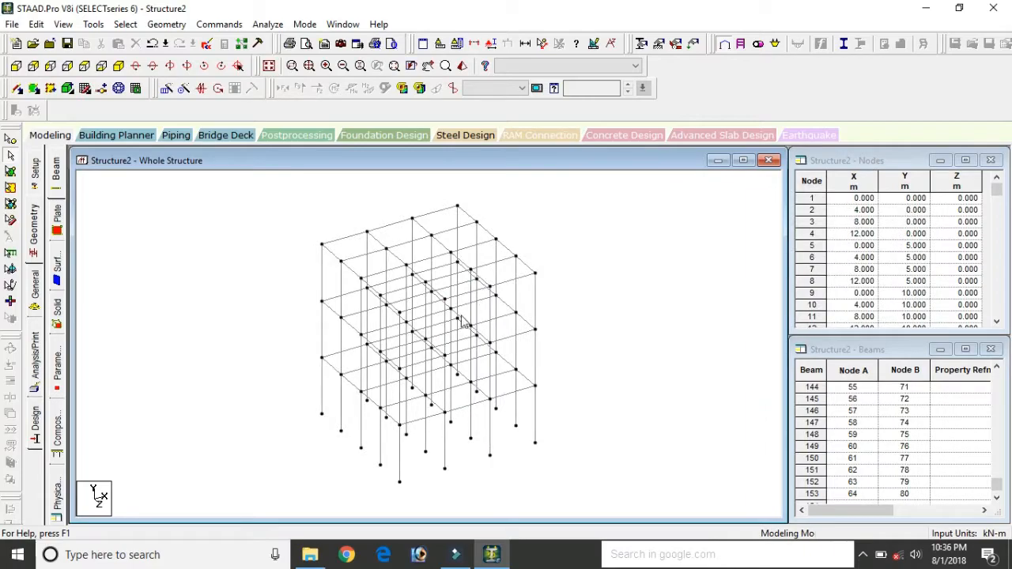
Step: Add a rectangular CONCRETE section property with YD .450 m and ZD .300 m
left_click(35, 291)
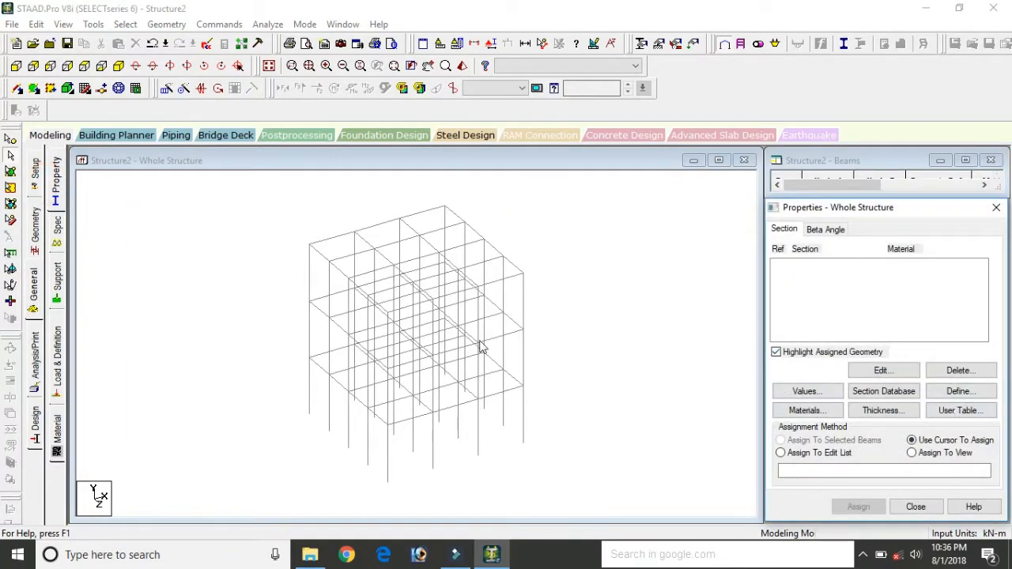
left_click(961, 390)
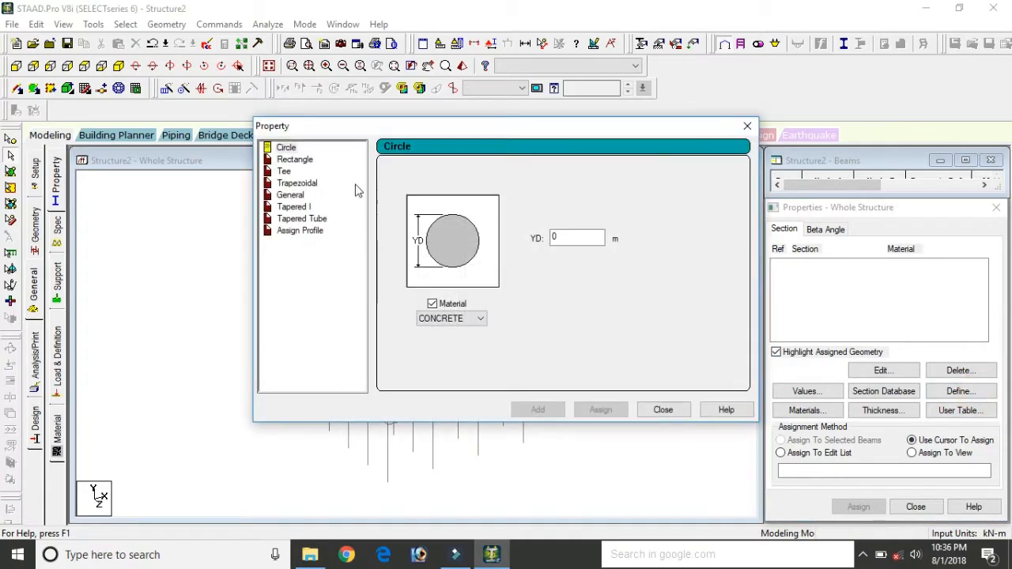
left_click(305, 161)
double_click(564, 226)
type(".45")
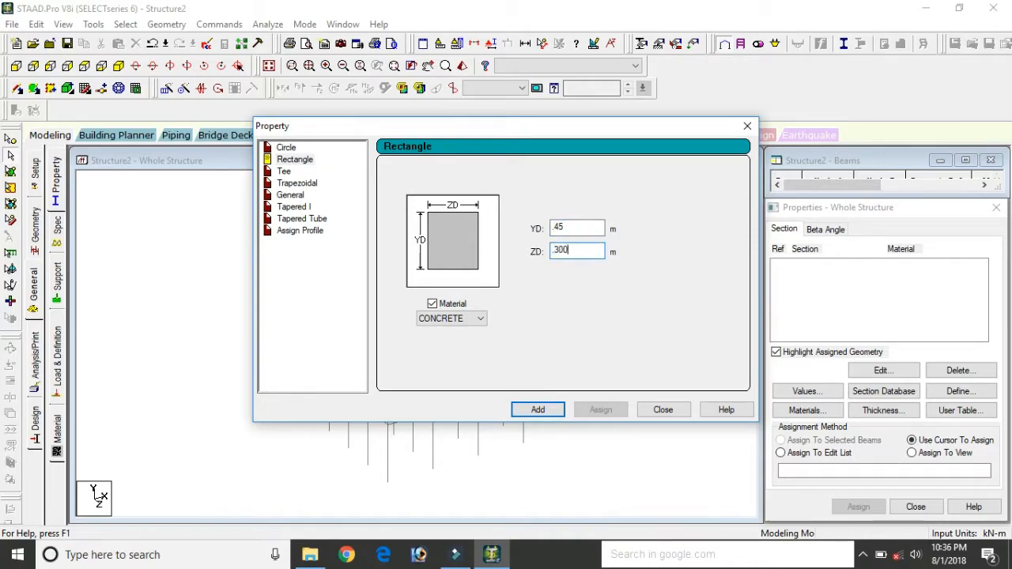
double_click(567, 228)
type(".450")
left_click(540, 410)
Step: Add a second rectangular CONCRETE section with YD .350 m and ZD .250 m and finish defining properties
left_click(576, 248)
left_click(573, 228)
key("BackSpace")
key("BackSpace")
key("BackSpace")
key("BackSpace")
type(".")
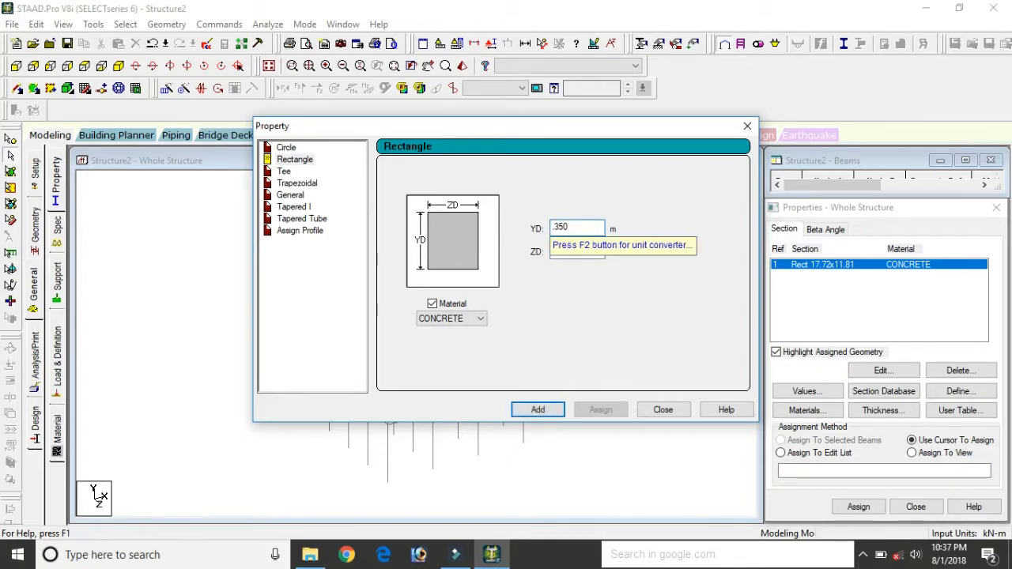
left_click(589, 252)
key("BackSpace")
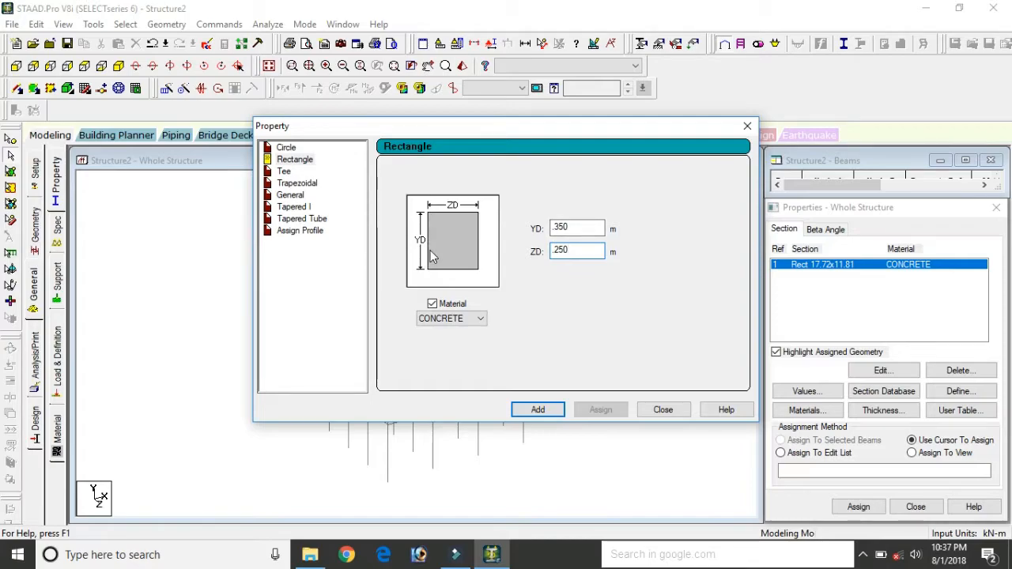
left_click(530, 409)
left_click(660, 410)
Step: Assign the Rect 17.72x11.81 section to all members parallel to Y and check the columns in a 3D rendering
left_click(820, 264)
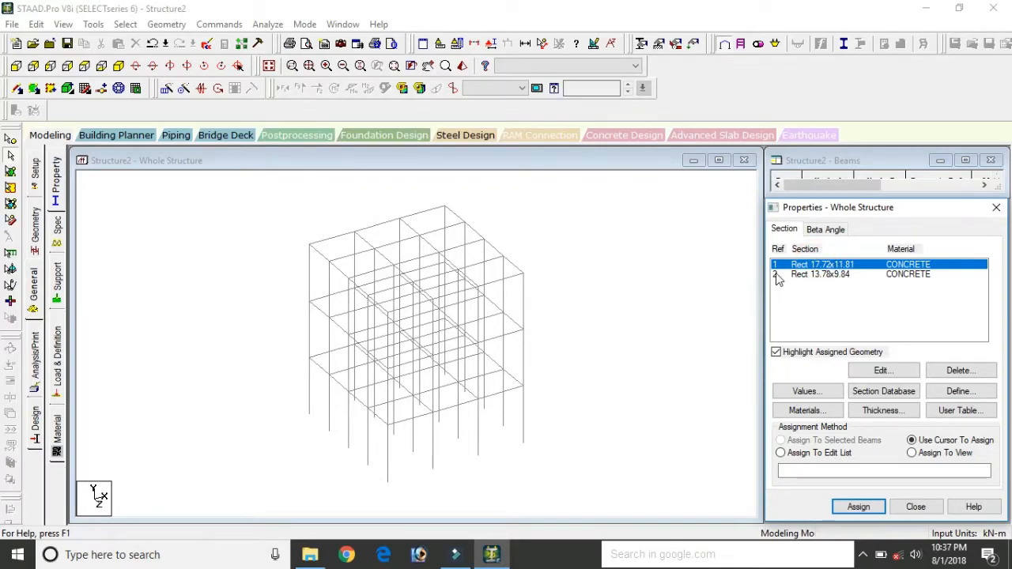
left_click(816, 265)
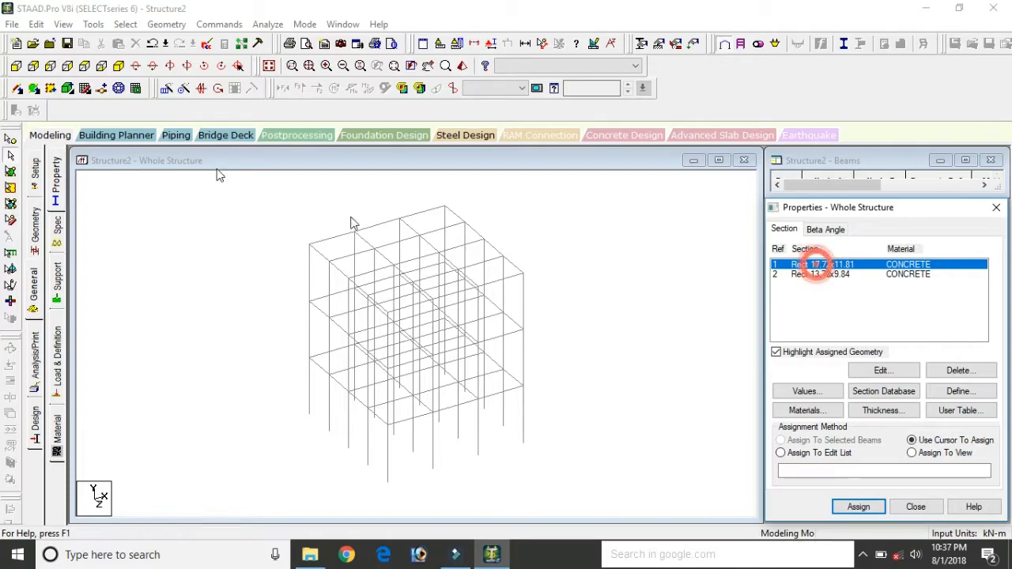
left_click(129, 25)
left_click(184, 290)
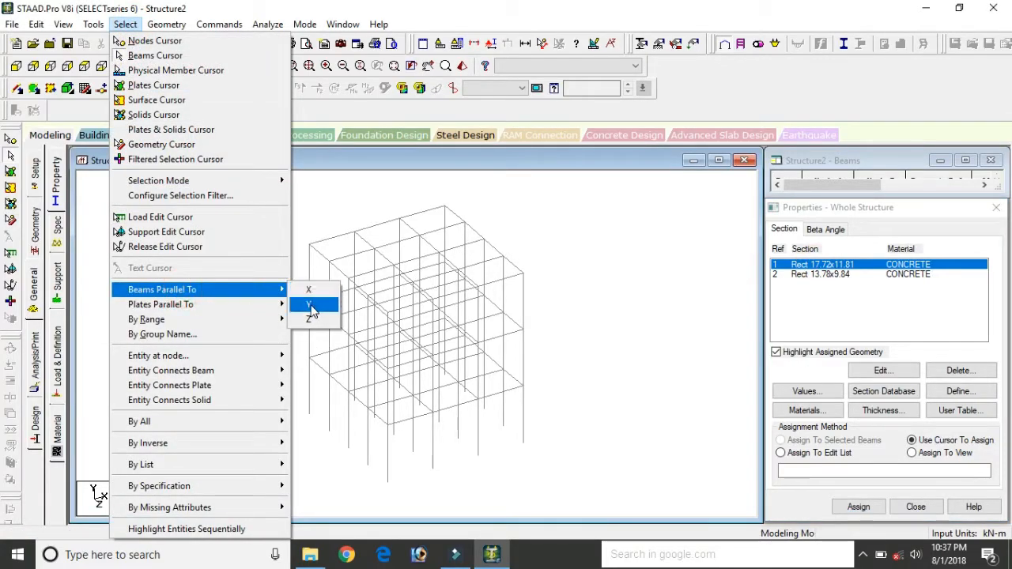
left_click(311, 306)
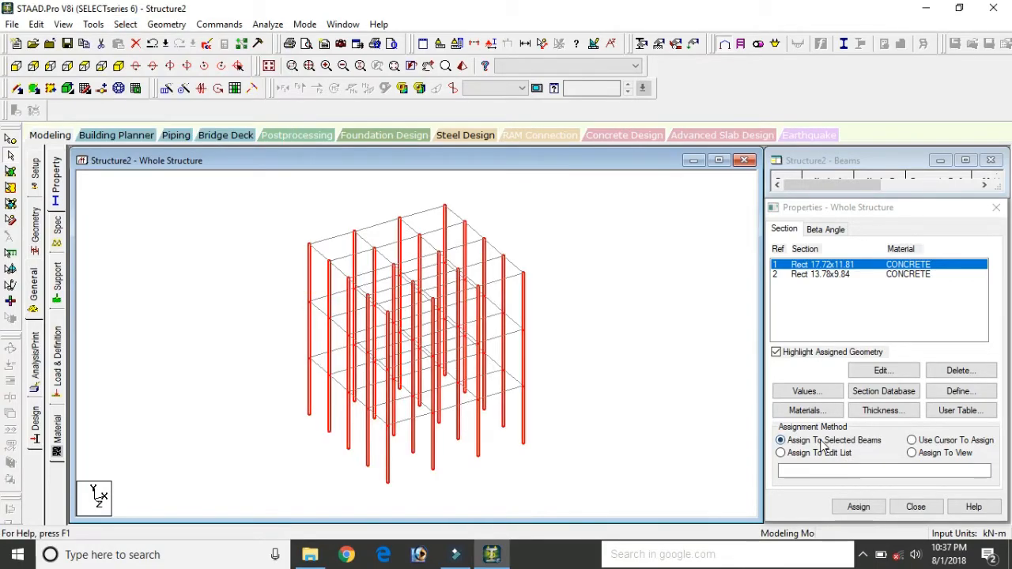
left_click(859, 506)
left_click(898, 401)
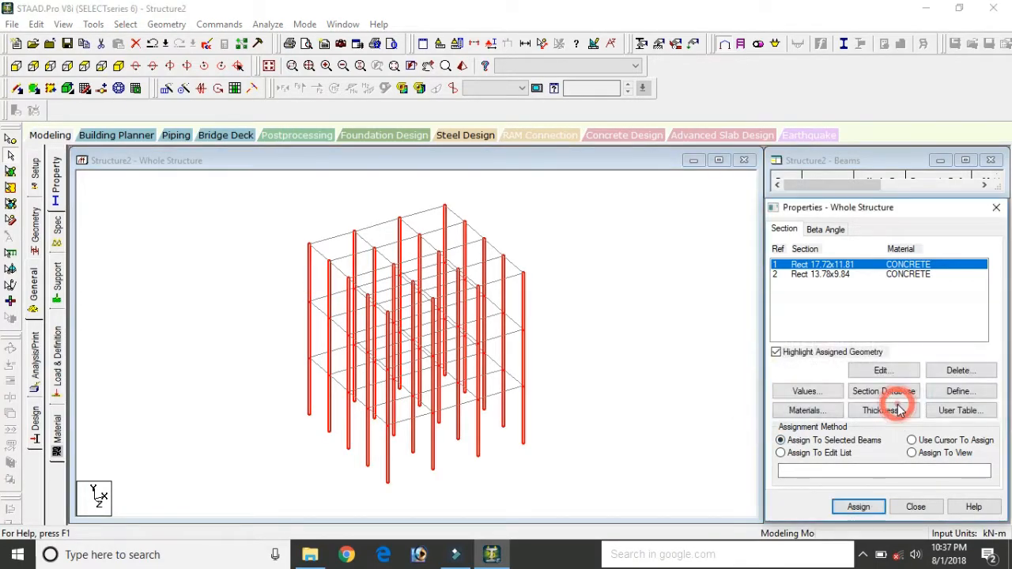
left_click(462, 66)
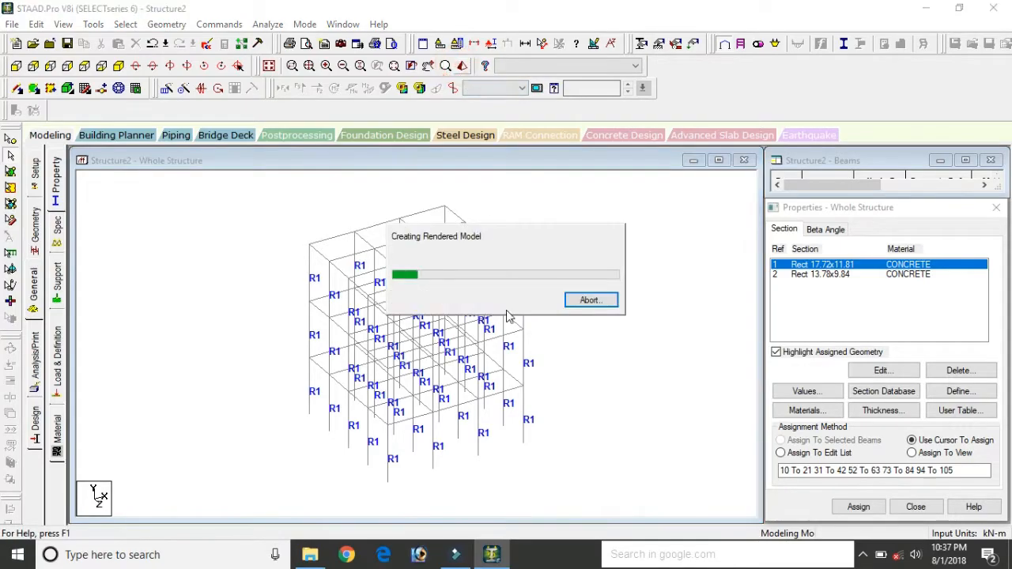
left_click_drag(516, 363, 603, 373)
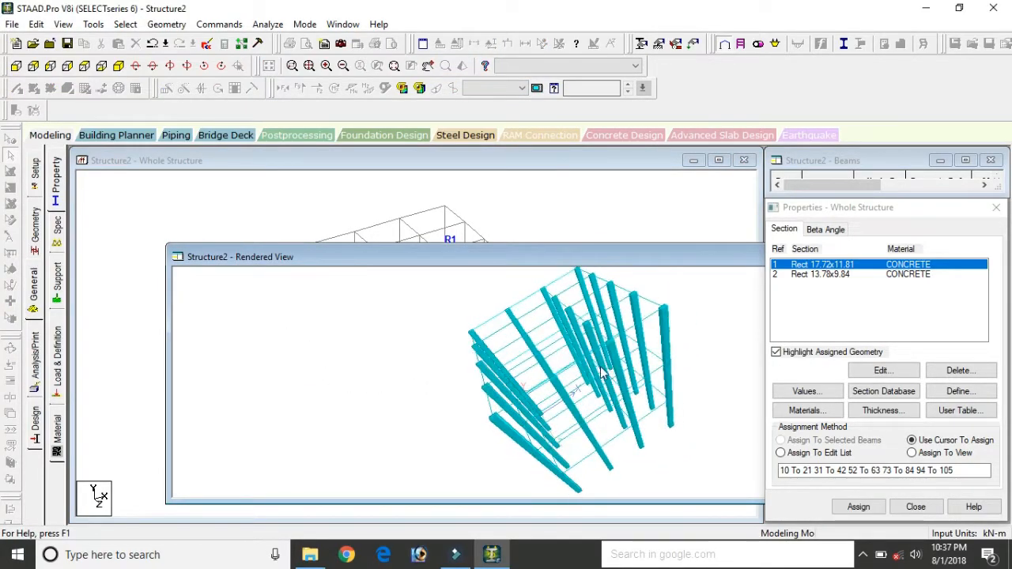
left_click_drag(691, 265, 616, 312)
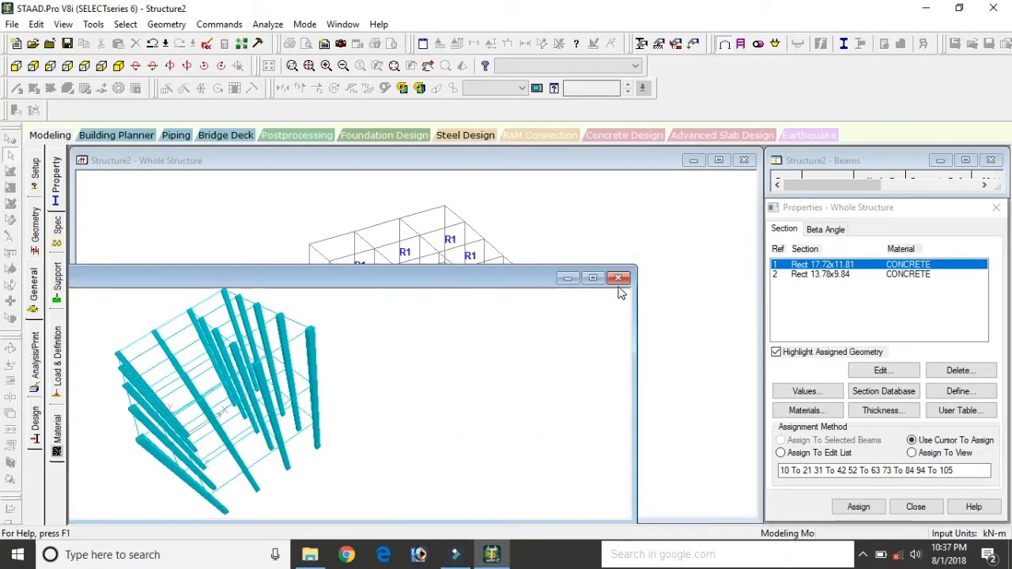
left_click(618, 277)
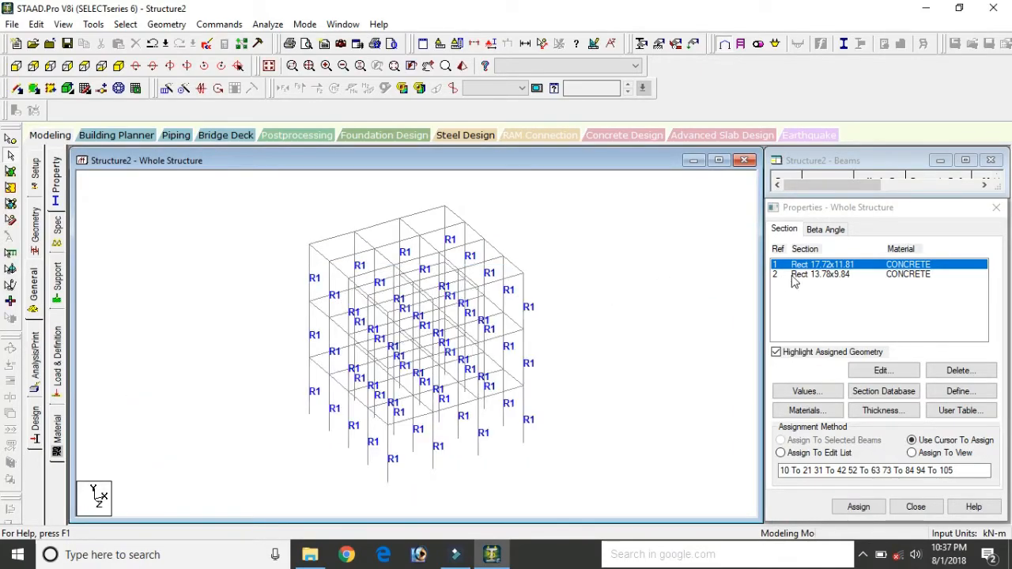
Step: Assign the Rect 13.78x9.84 section to all beams parallel to X and Z
left_click(793, 273)
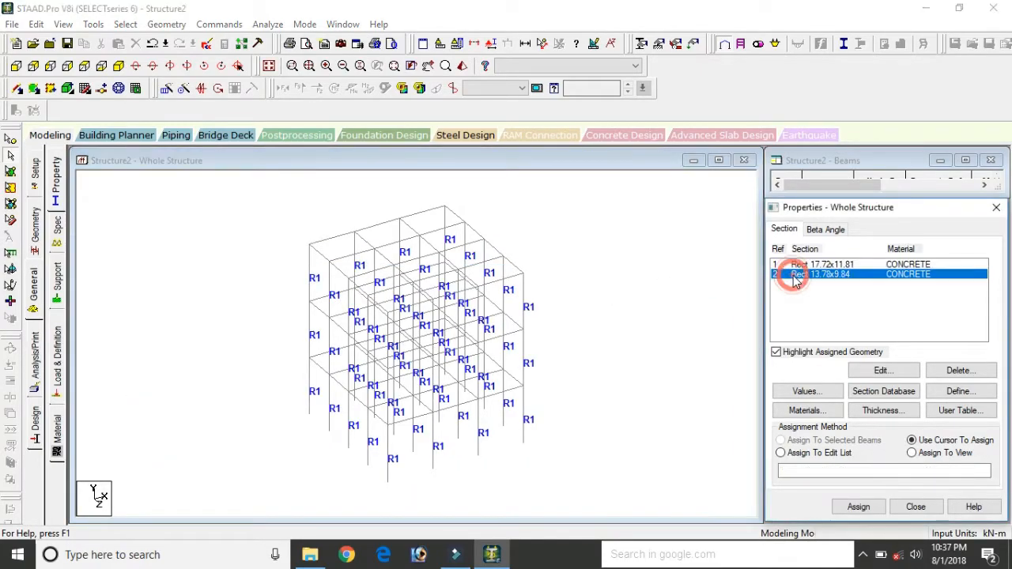
left_click(125, 24)
mouse_move(190, 290)
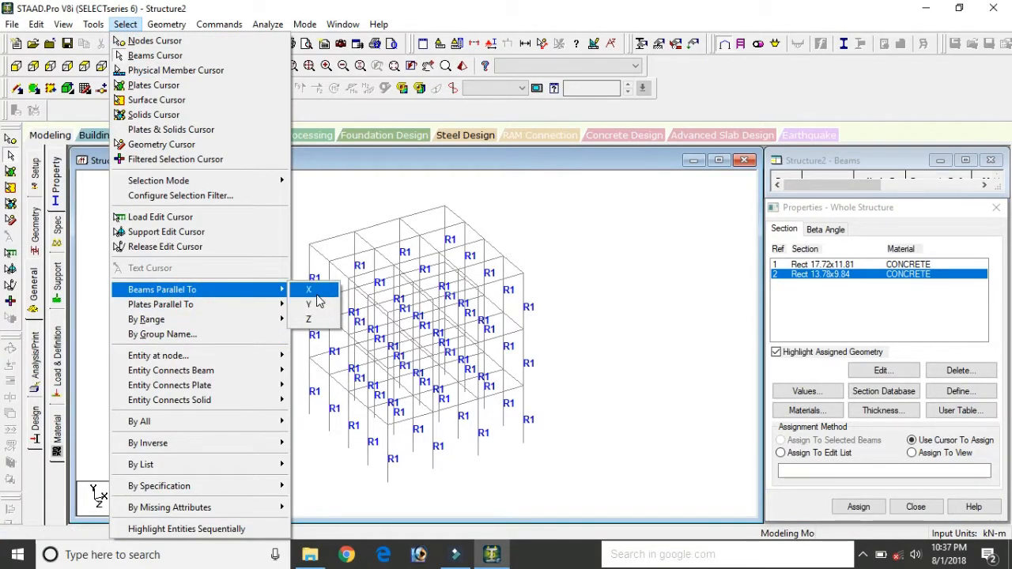
left_click(316, 293)
left_click(125, 24)
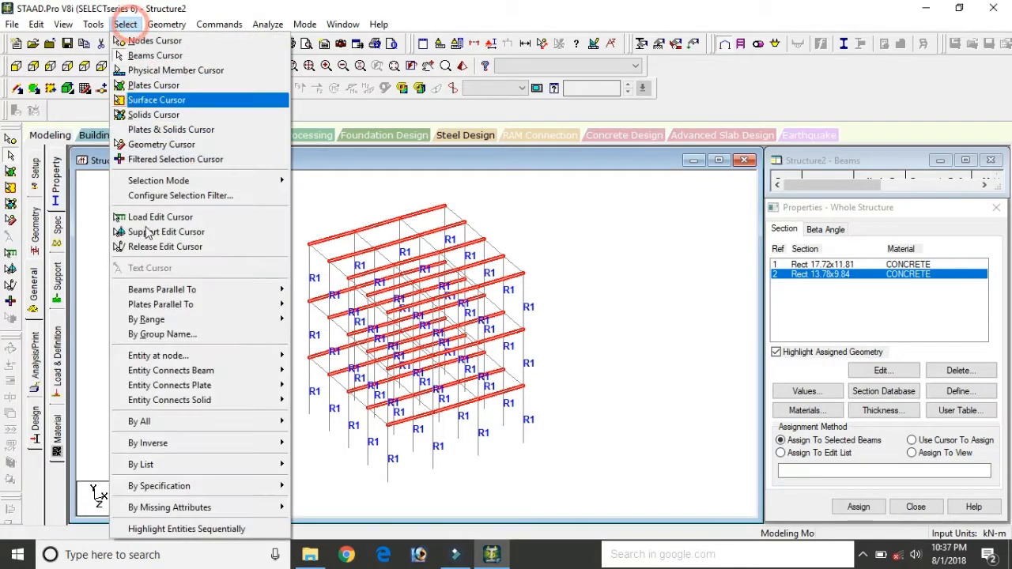
mouse_move(192, 289)
left_click(309, 319)
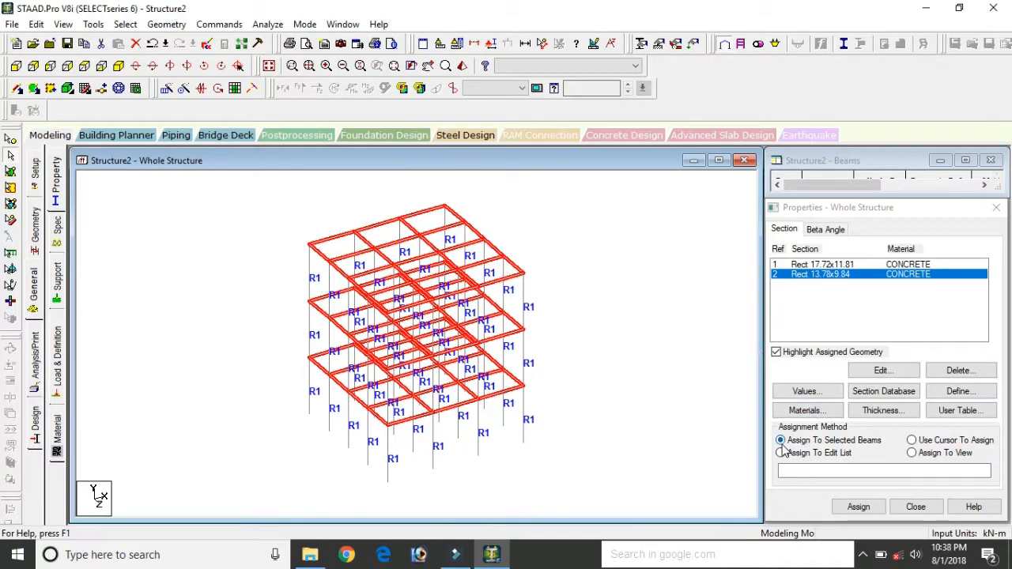
left_click(854, 506)
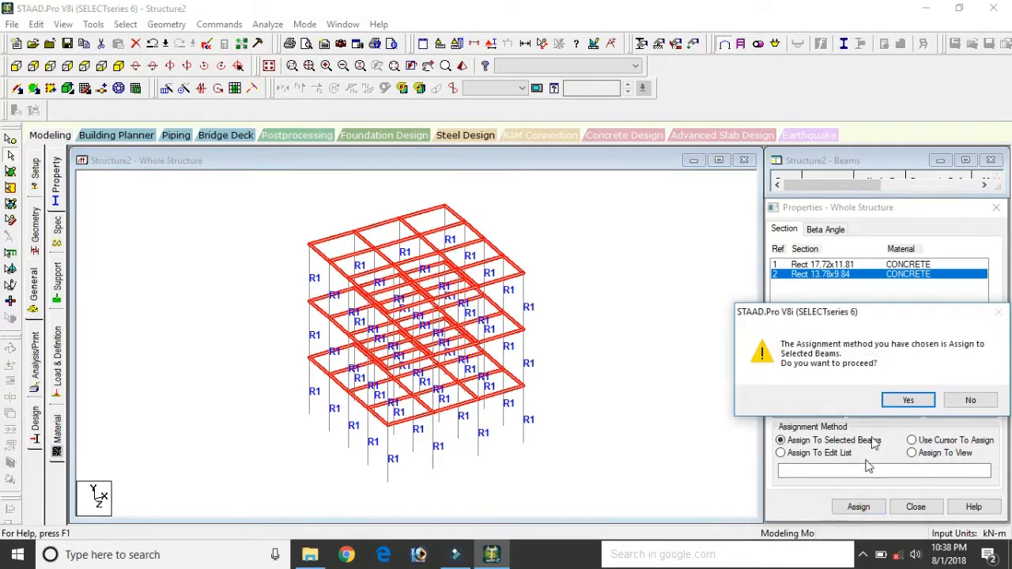
left_click(901, 401)
left_click(656, 345)
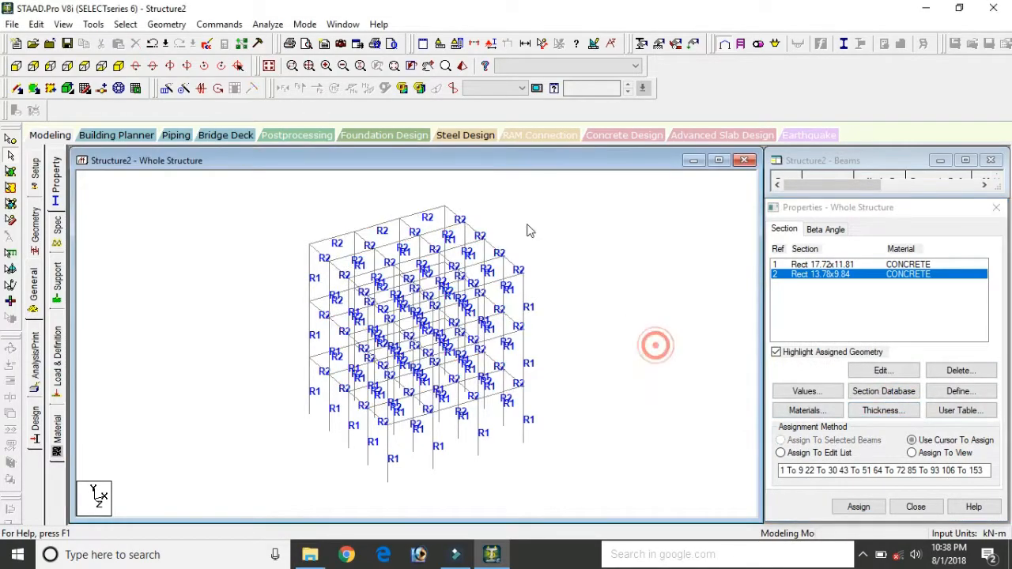
Step: Inspect the beams and columns of the frame from several angles in a 3D rendered view, closing it again
left_click(462, 66)
left_click_drag(600, 391, 174, 350)
left_click_drag(490, 282, 279, 206)
left_click_drag(360, 441, 353, 518)
left_click_drag(429, 194, 96, 381)
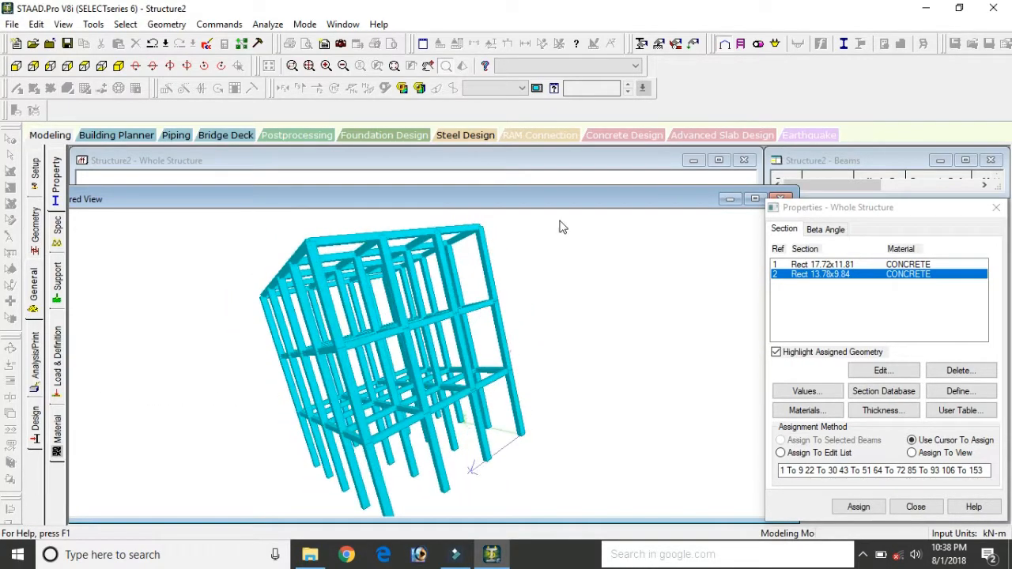
left_click_drag(586, 196, 437, 205)
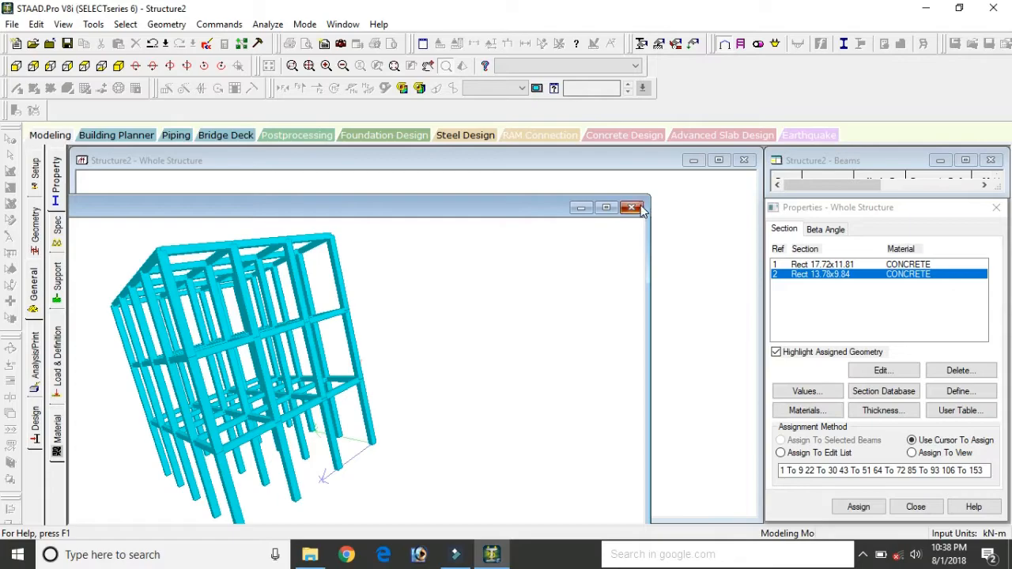
left_click(632, 208)
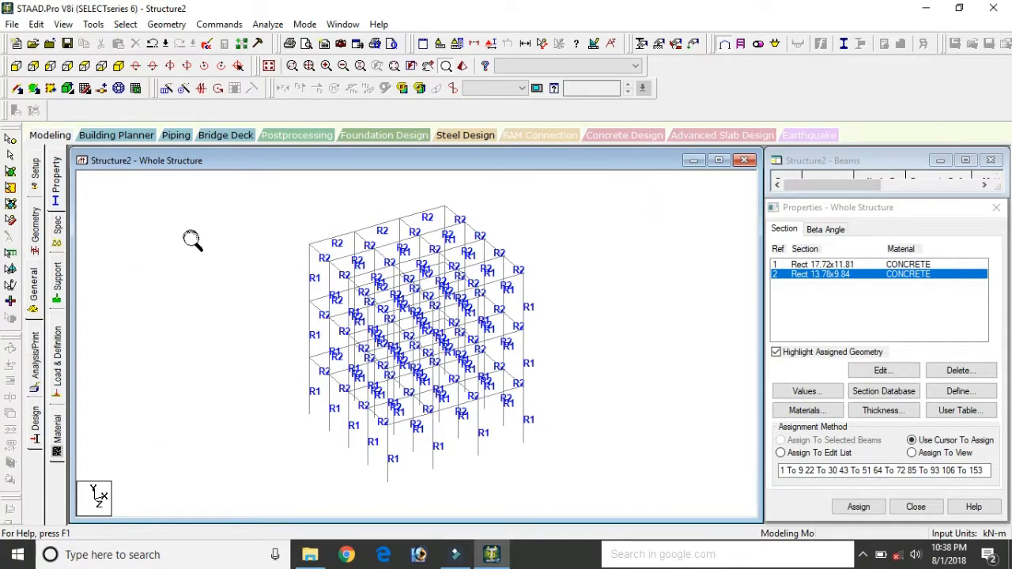
Step: Create a fixed support definition
left_click(58, 277)
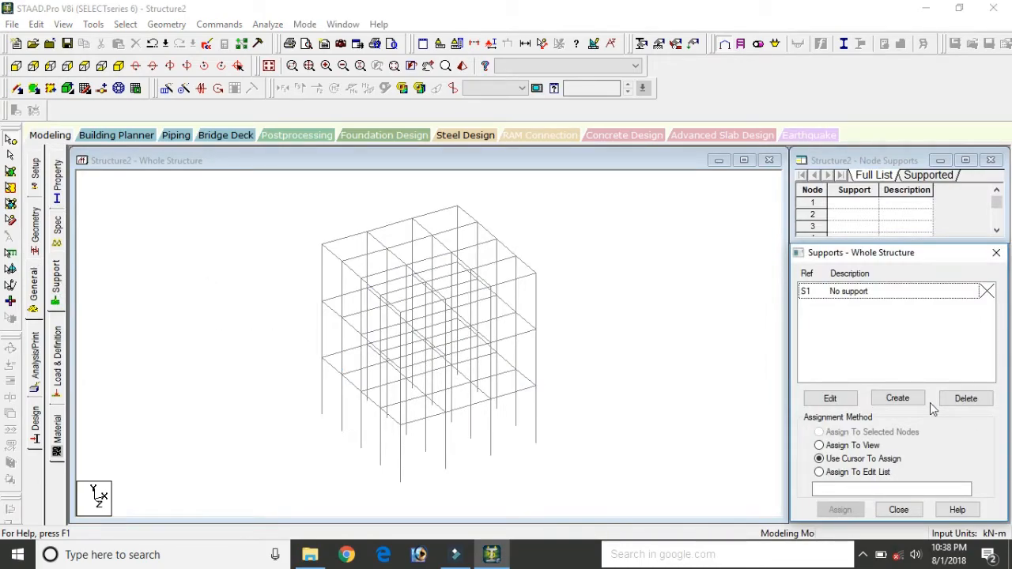
left_click(901, 399)
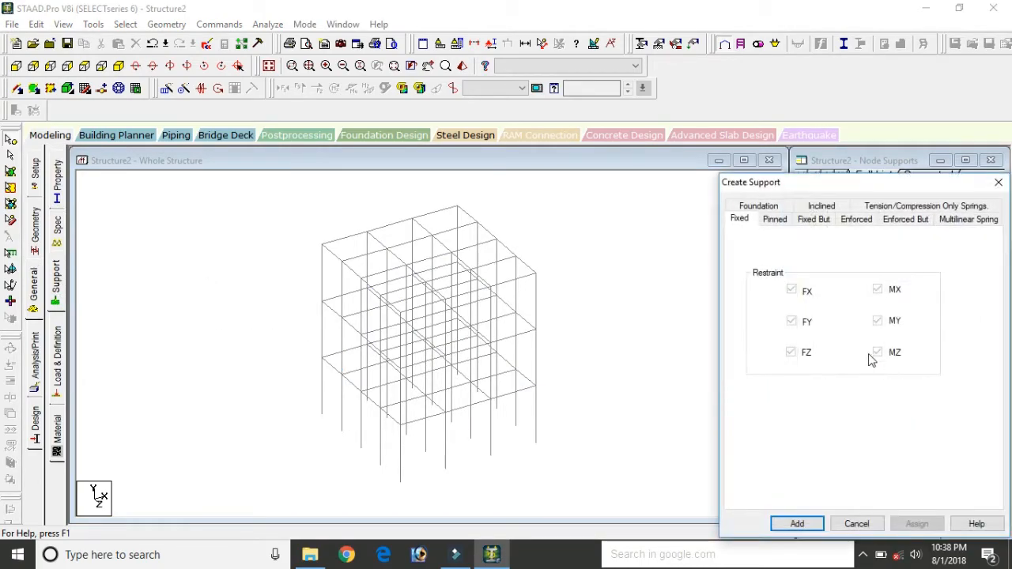
left_click(796, 524)
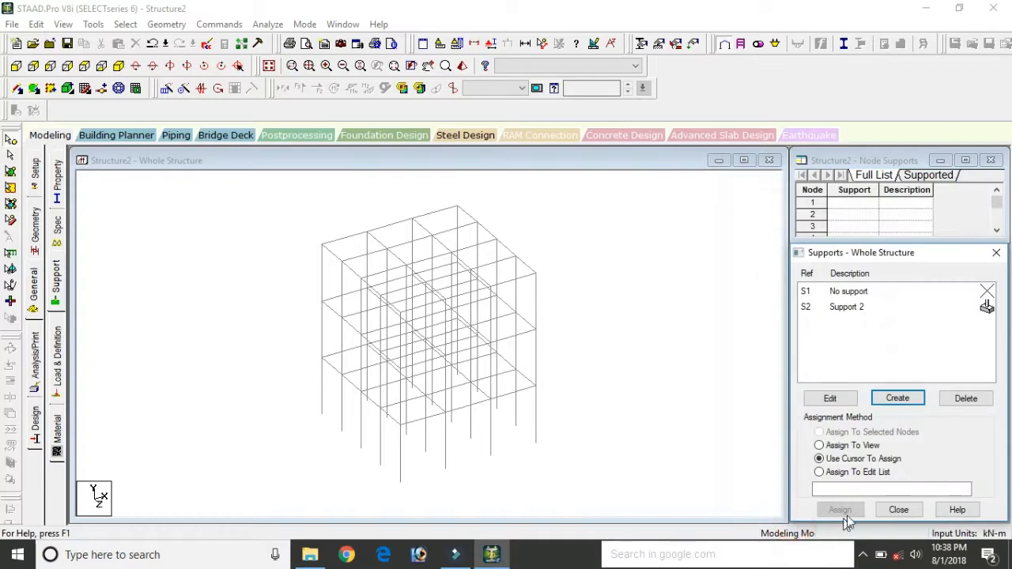
Step: Assign the fixed support to all column base nodes of the frame
left_click(862, 307)
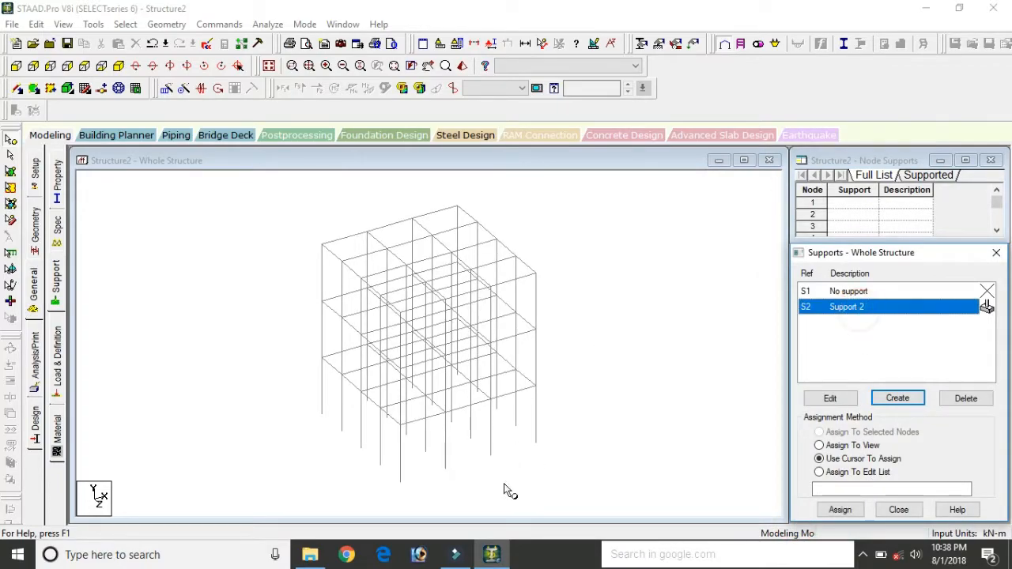
left_click(19, 67)
left_click(562, 488)
left_click_drag(349, 468, 273, 477)
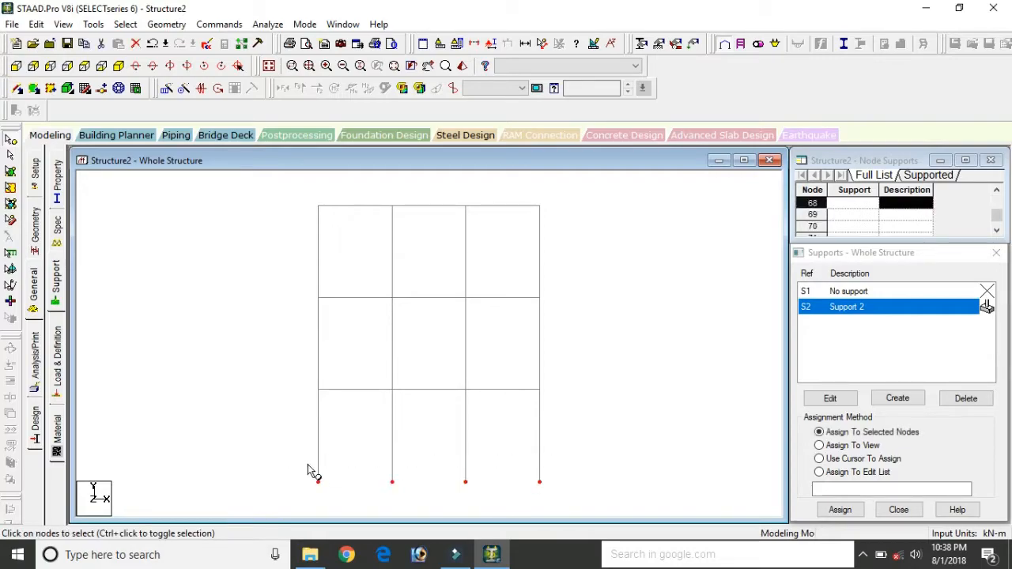
left_click(119, 88)
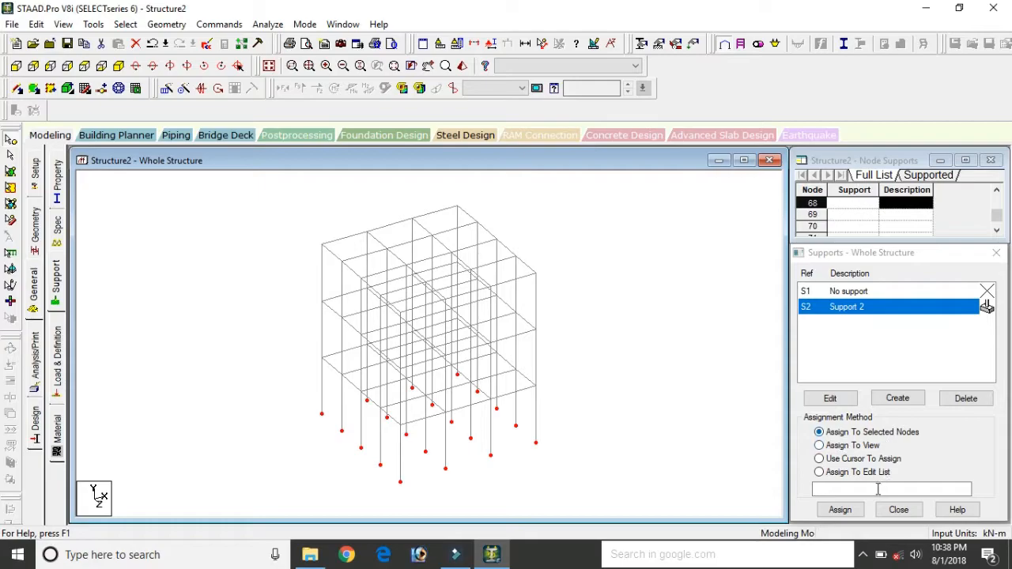
left_click(841, 509)
left_click(908, 424)
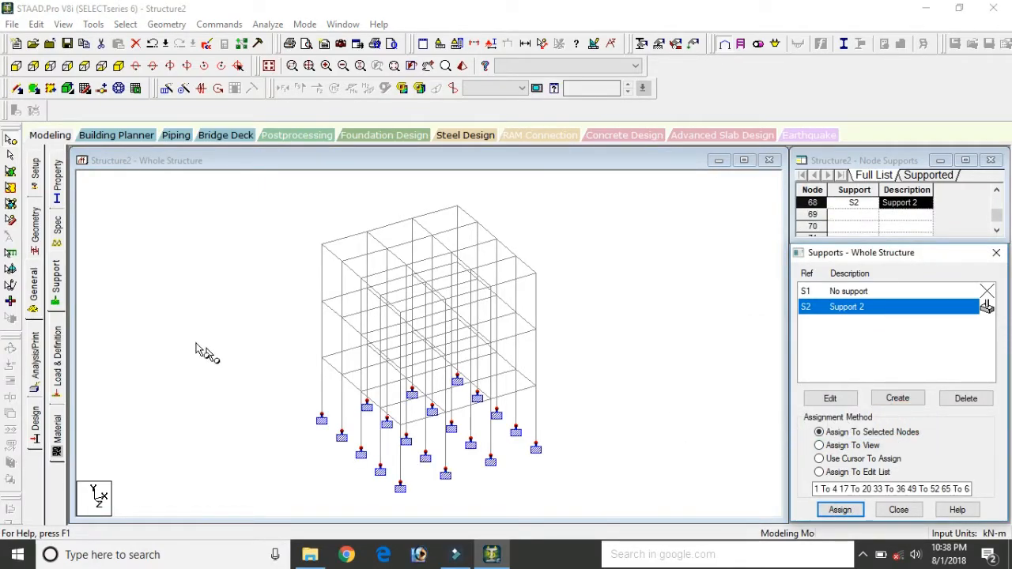
Step: Add primary load case 1 with loading type Dead and the title DL
left_click(58, 347)
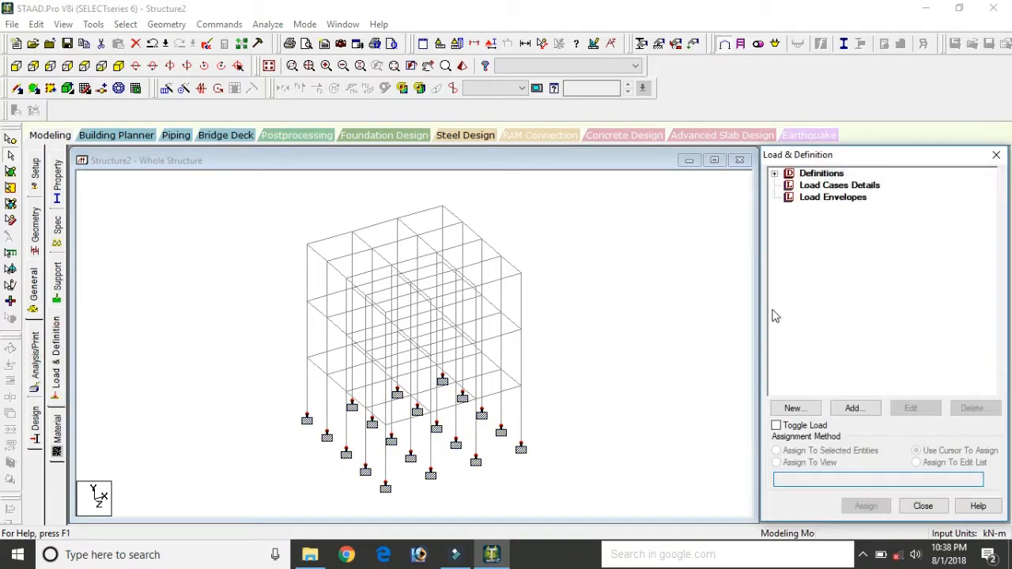
left_click(840, 187)
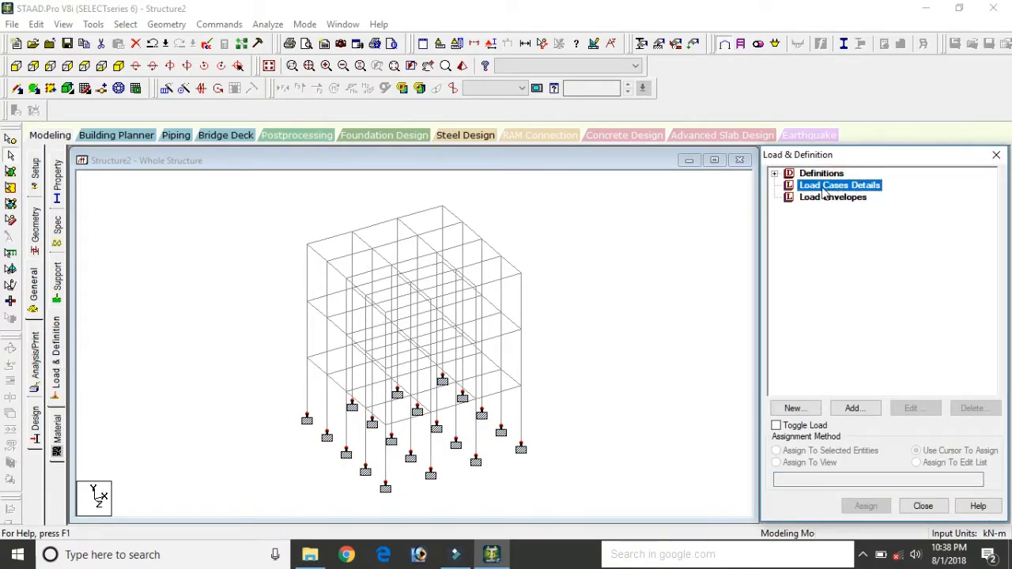
left_click(857, 407)
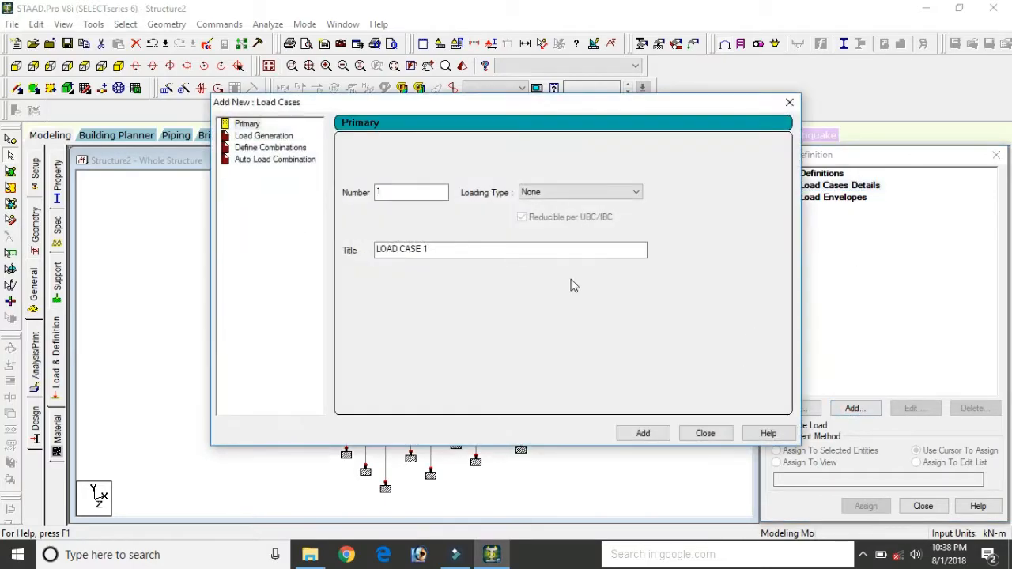
left_click(595, 194)
left_click(553, 203)
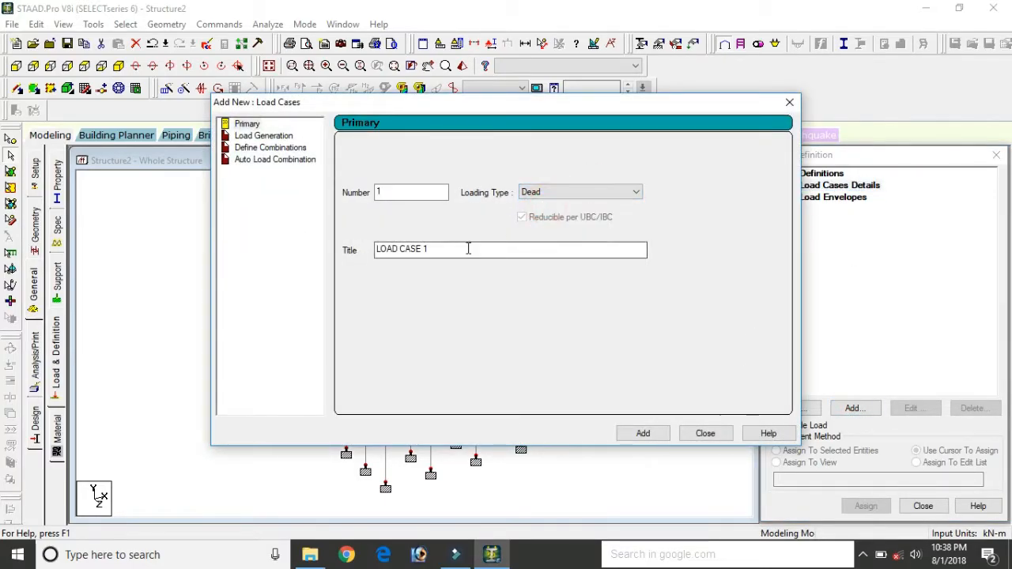
left_click_drag(462, 250, 342, 249)
type("DL")
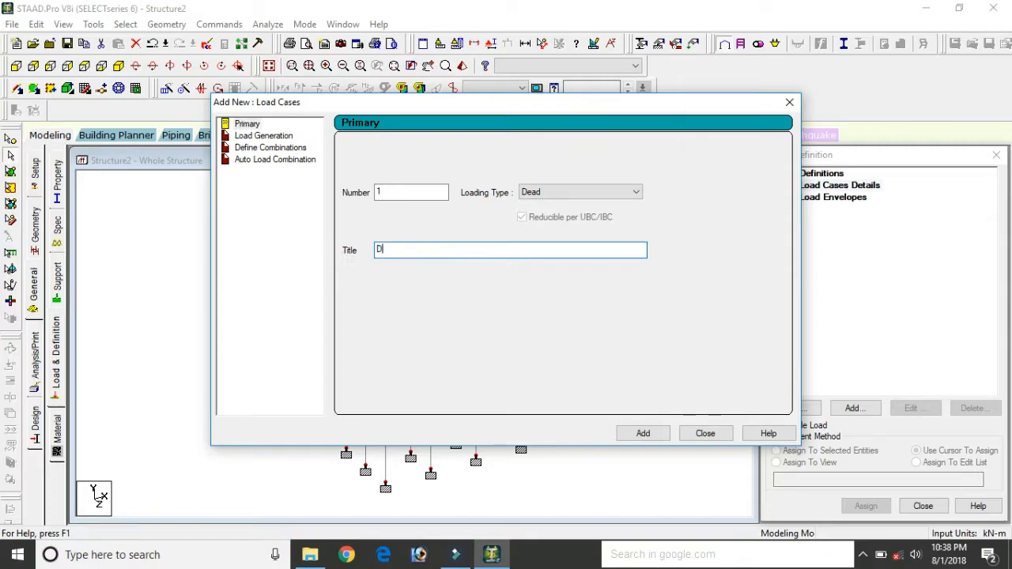
left_click(644, 433)
left_click(688, 434)
Step: Add a selfweight load in direction Y with factor -1 to load case DL
left_click(822, 198)
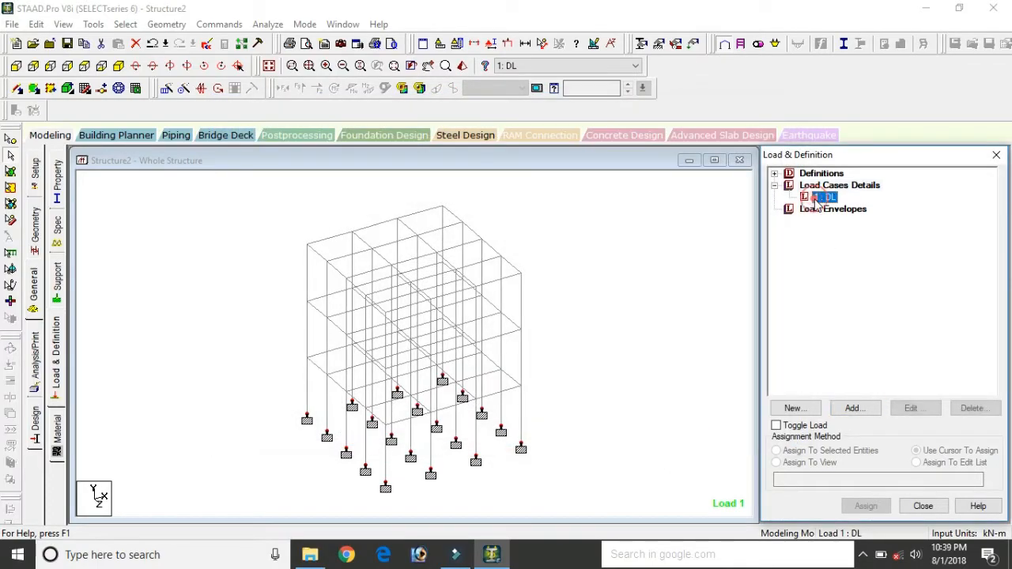
left_click(853, 408)
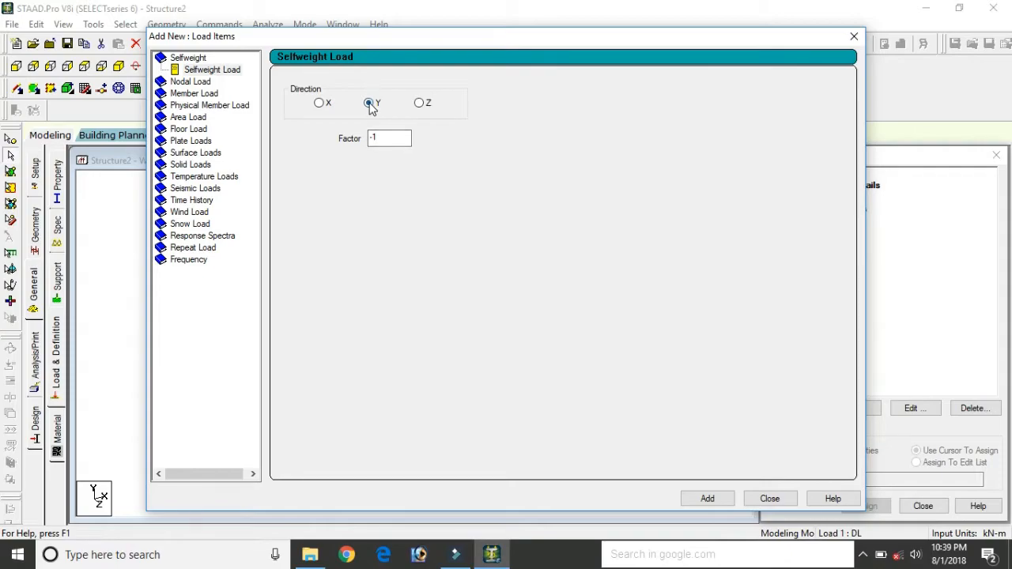
left_click(708, 499)
left_click(769, 497)
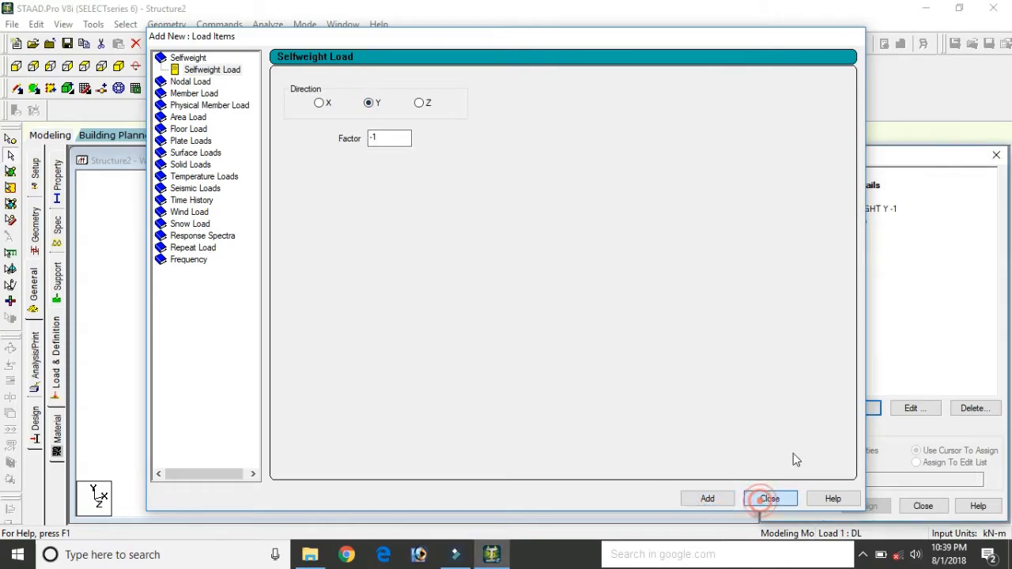
Step: Assign the SELFWEIGHT Y -1 load to the whole structure in view and clear the member selection
left_click(840, 210)
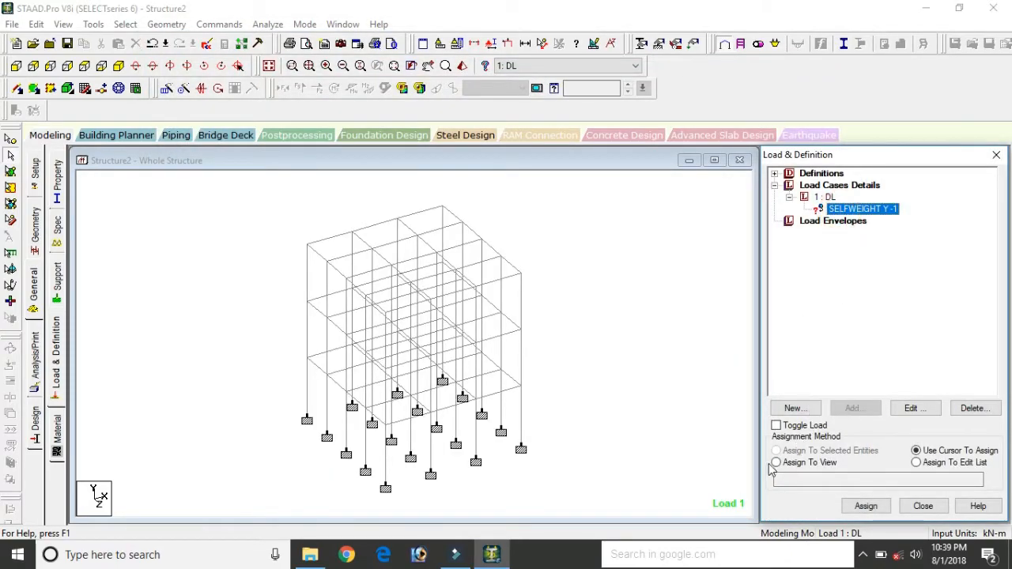
left_click(776, 463)
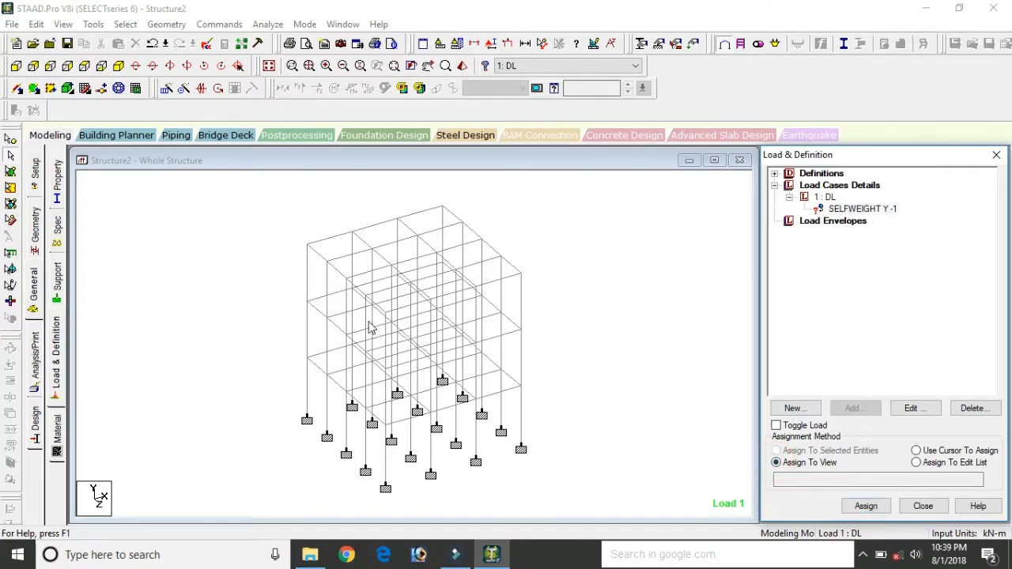
left_click(865, 506)
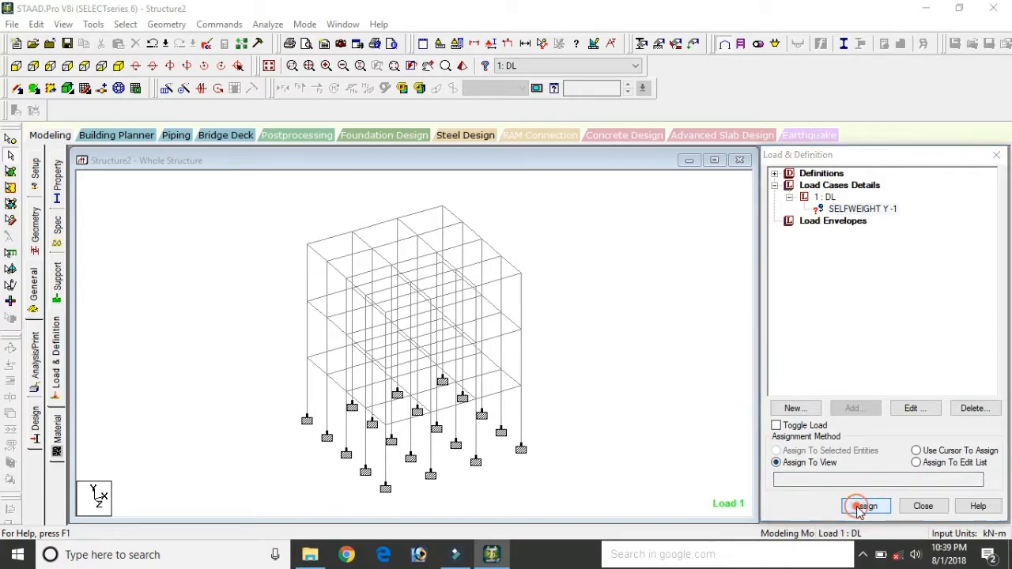
left_click(902, 372)
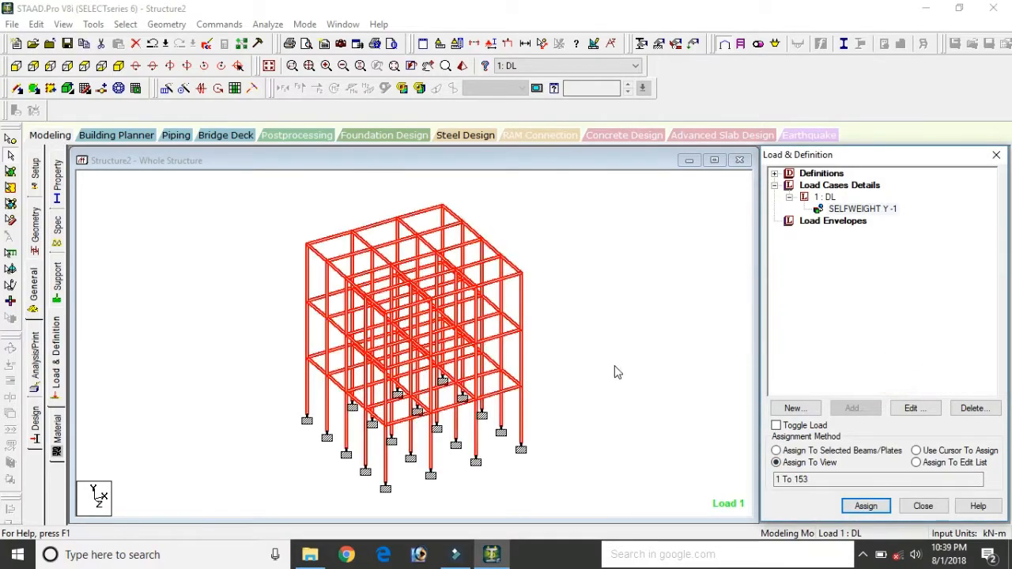
left_click(620, 355)
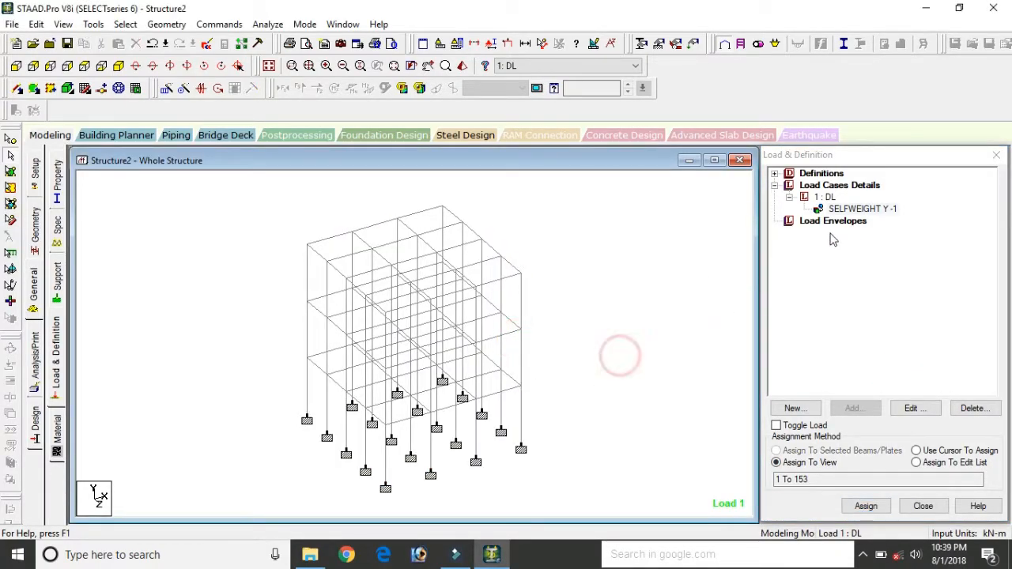
Step: Add a uniform member force W1 of -18 kN/m in direction GY to load case DL
left_click(826, 198)
left_click(844, 410)
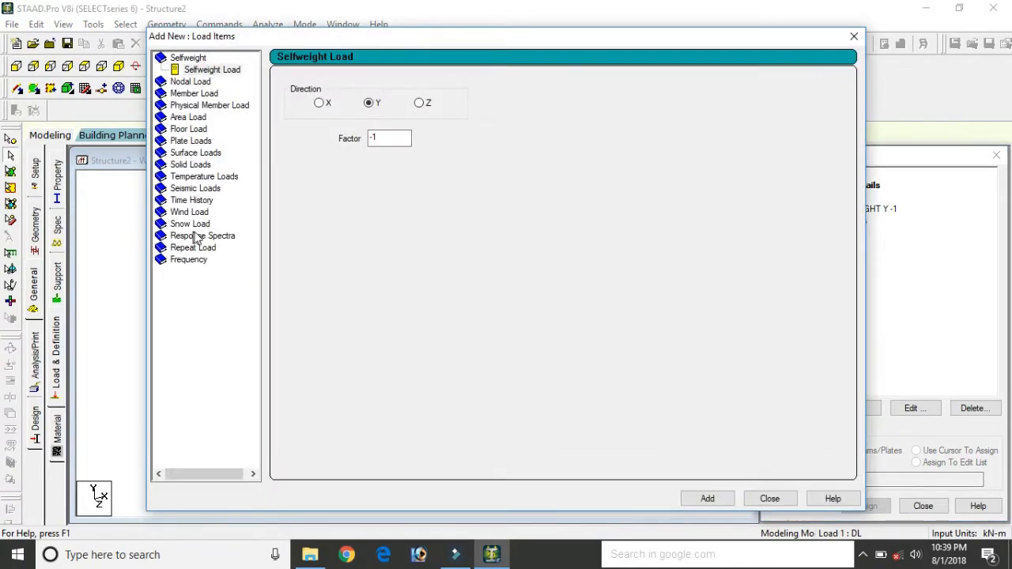
left_click(187, 94)
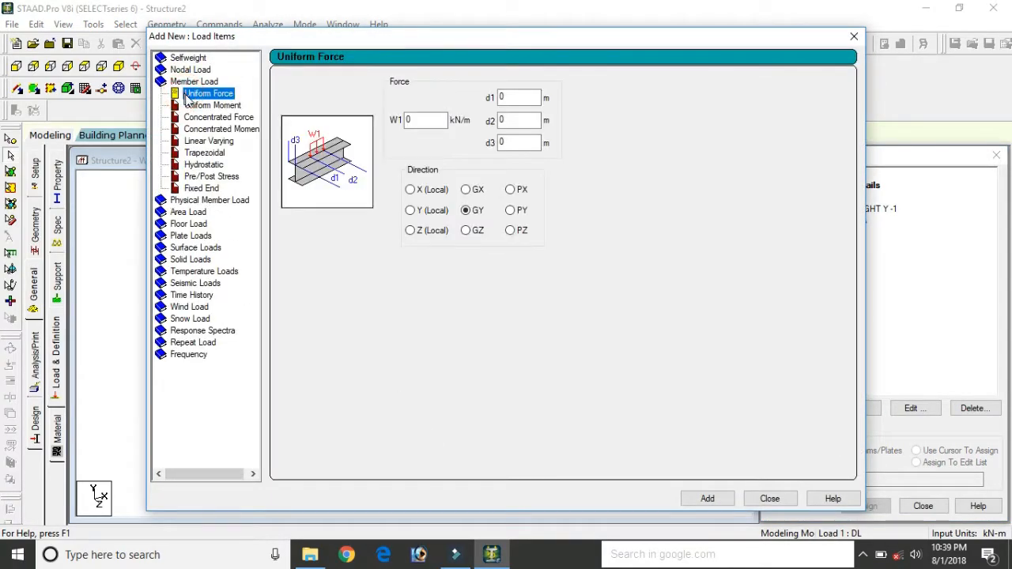
double_click(425, 122)
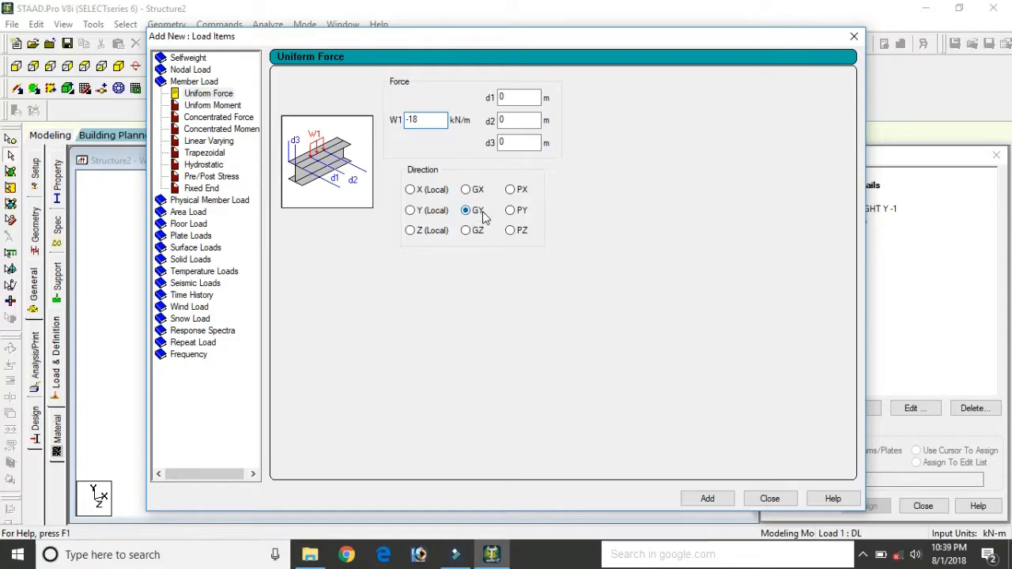
left_click(708, 499)
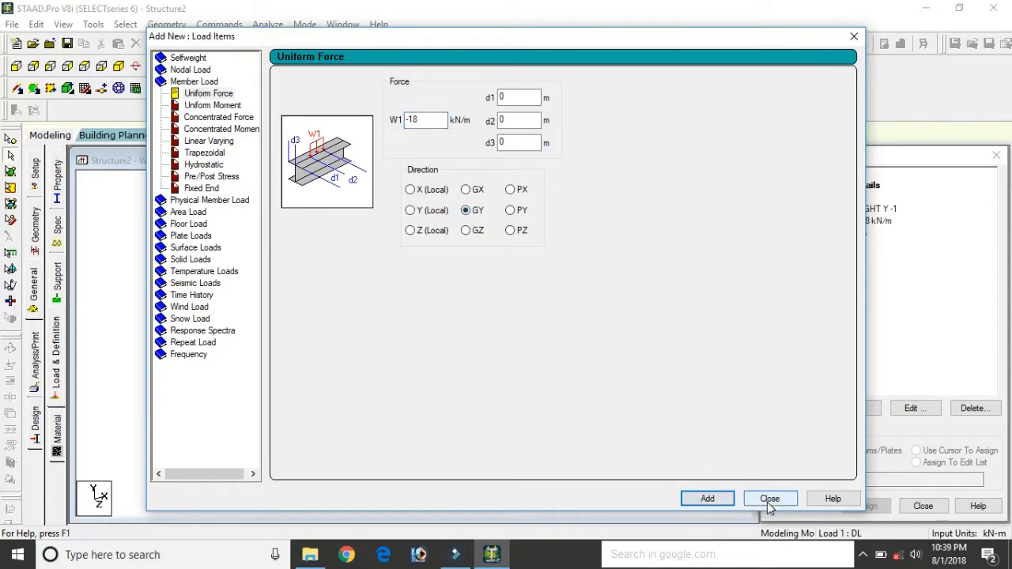
left_click(767, 501)
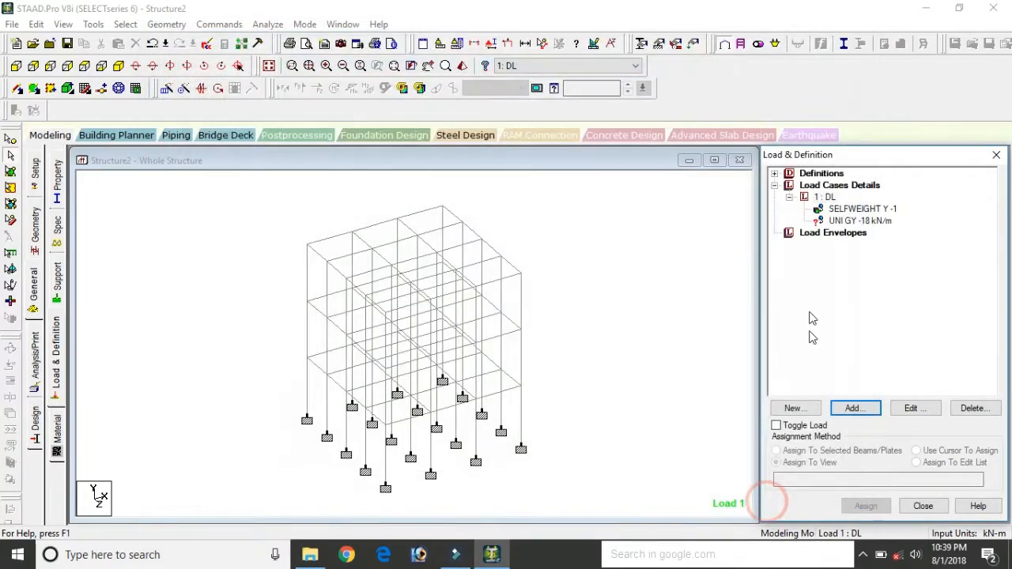
Step: Select all beams parallel to the X and Z axes for the uniform -18 kN/m load of load case DL
left_click(853, 222)
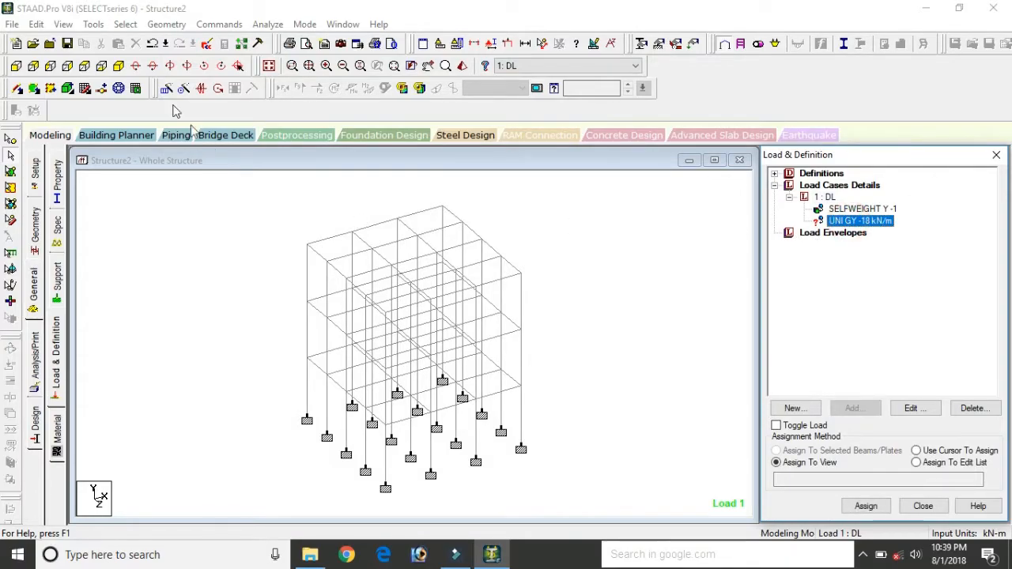
left_click(124, 24)
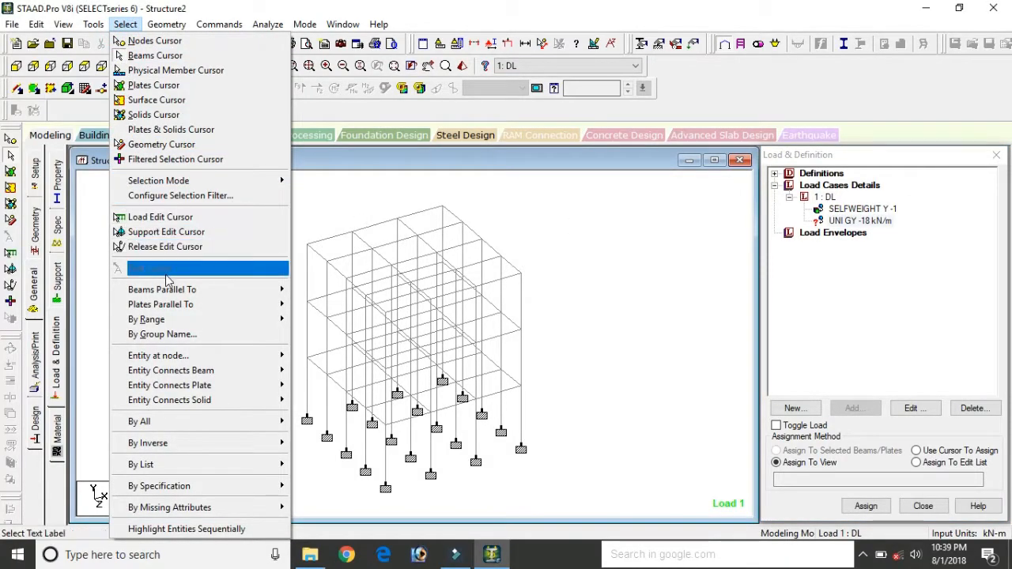
mouse_move(174, 290)
left_click(322, 289)
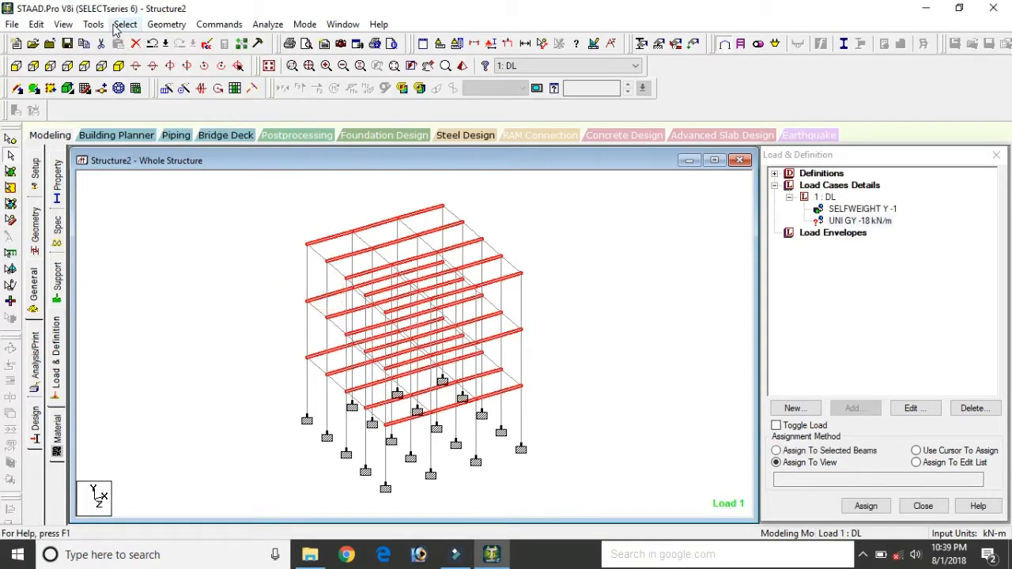
left_click(125, 24)
left_click(175, 289)
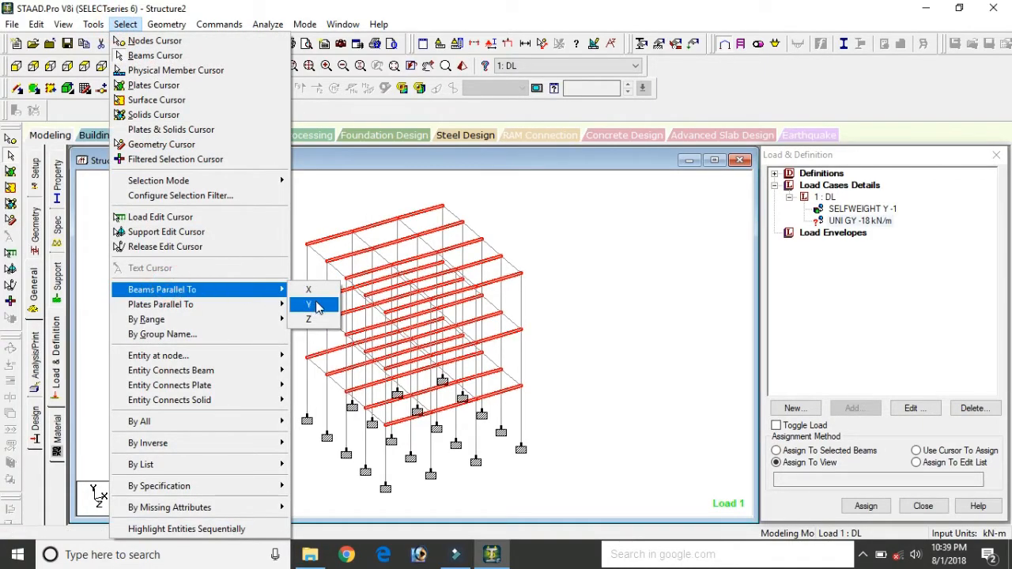
left_click(312, 318)
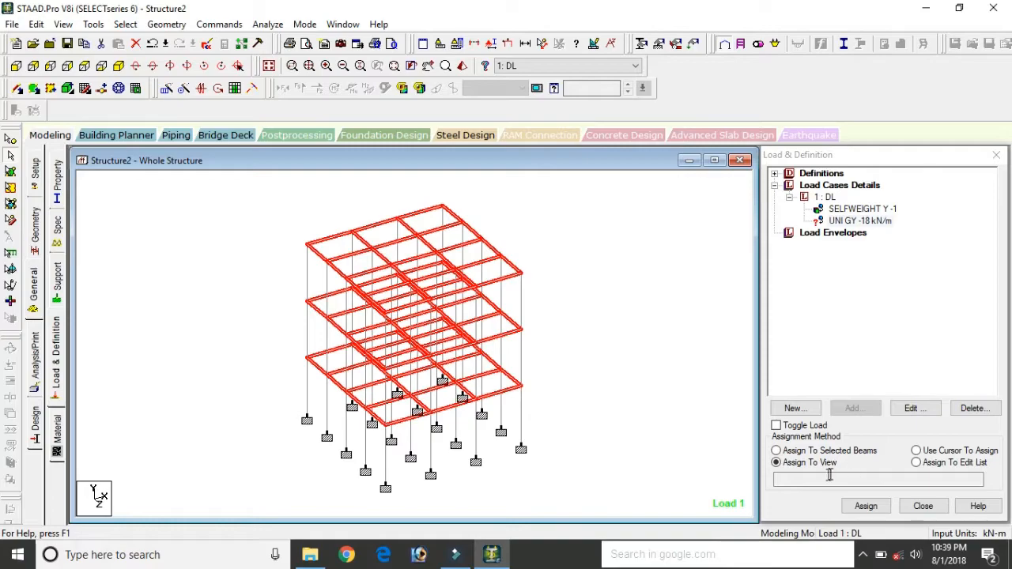
Step: Assign the UNI GY -18 kN/m load to the selected beams and clear the beam selection
left_click(820, 450)
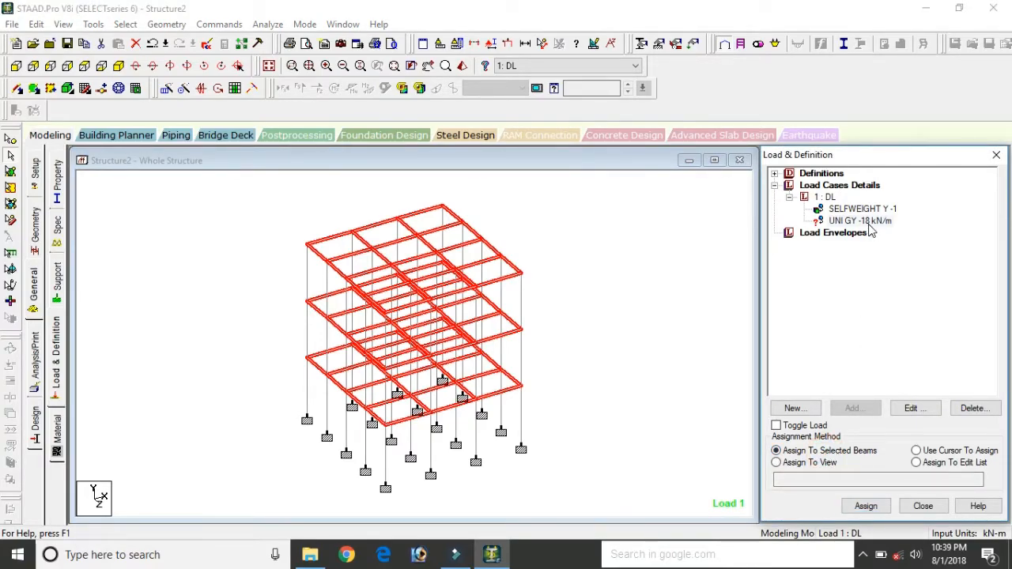
left_click(861, 221)
left_click(869, 506)
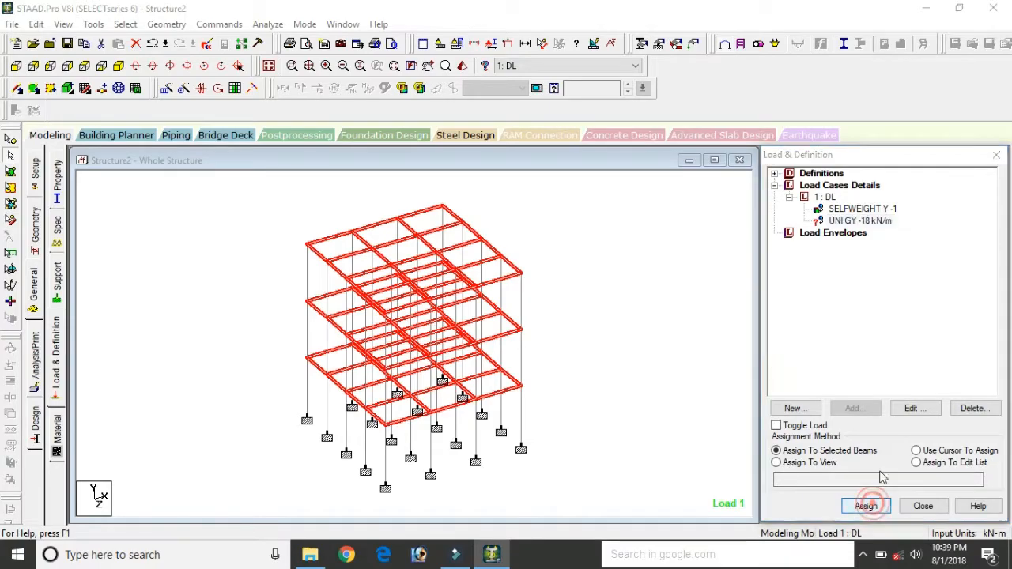
left_click(909, 375)
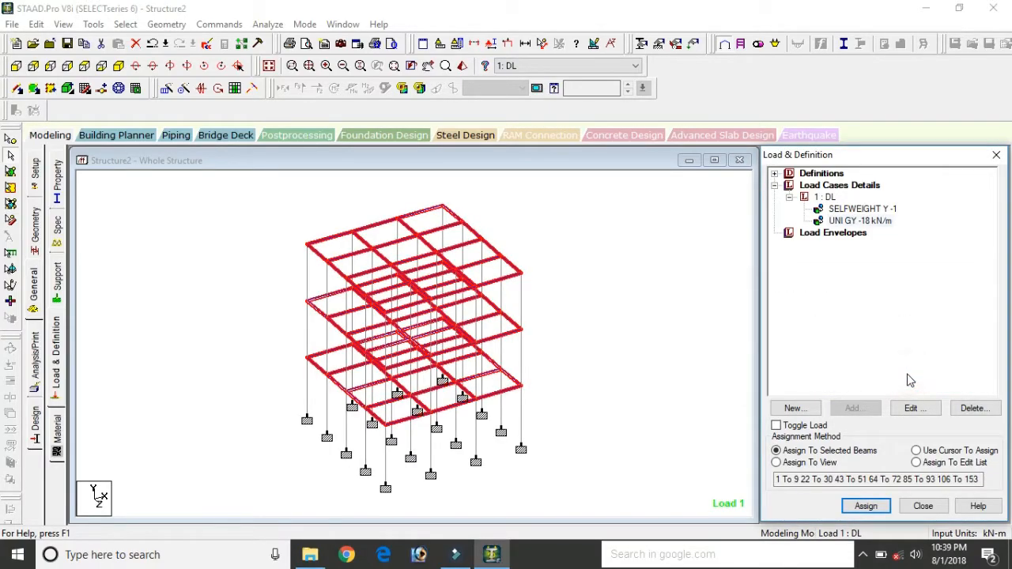
left_click(569, 345)
Step: Turn on the load display and inspect the selfweight and uniform beam loads of load case DL on the frame
left_click(865, 220)
left_click(865, 221)
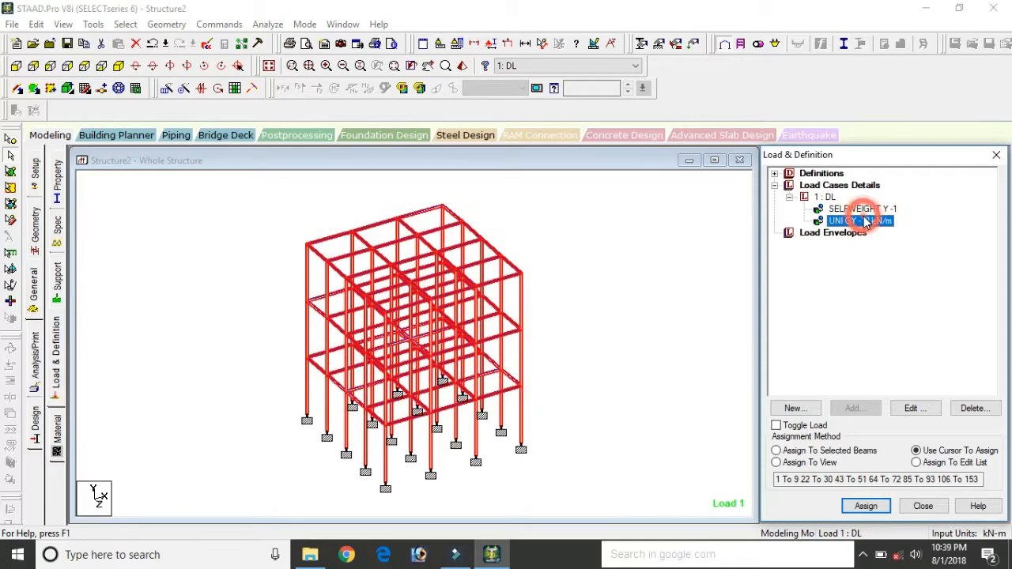
left_click(510, 43)
left_click(621, 399)
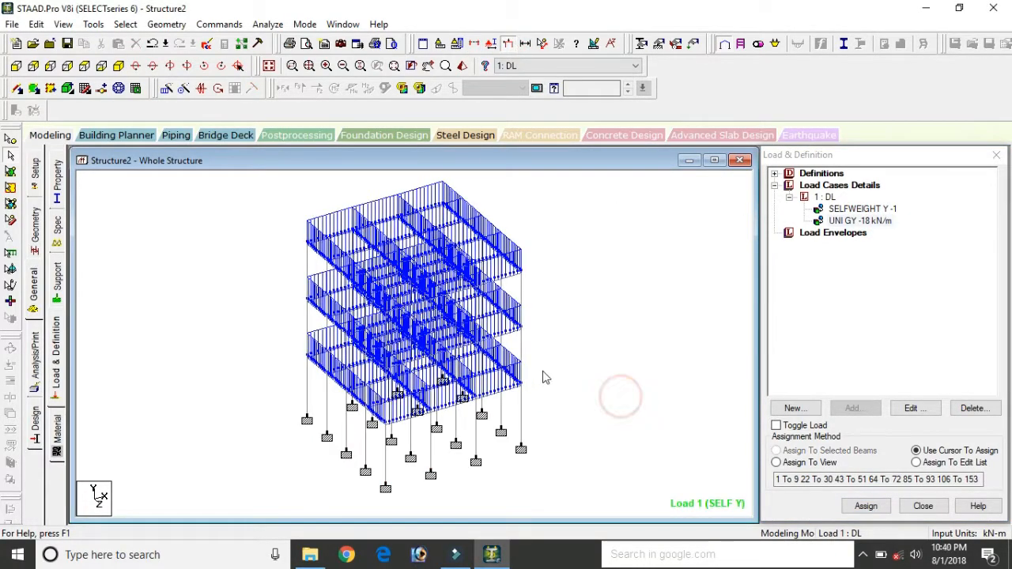
left_click(851, 210)
left_click(851, 220)
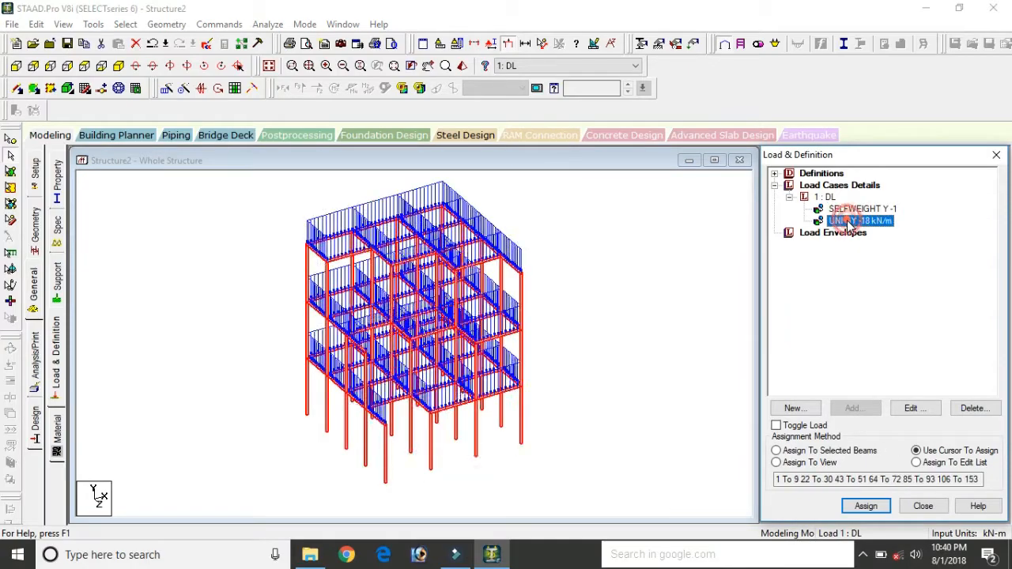
Step: Add primary load case 2 with loading type Live and the title LL
left_click(839, 185)
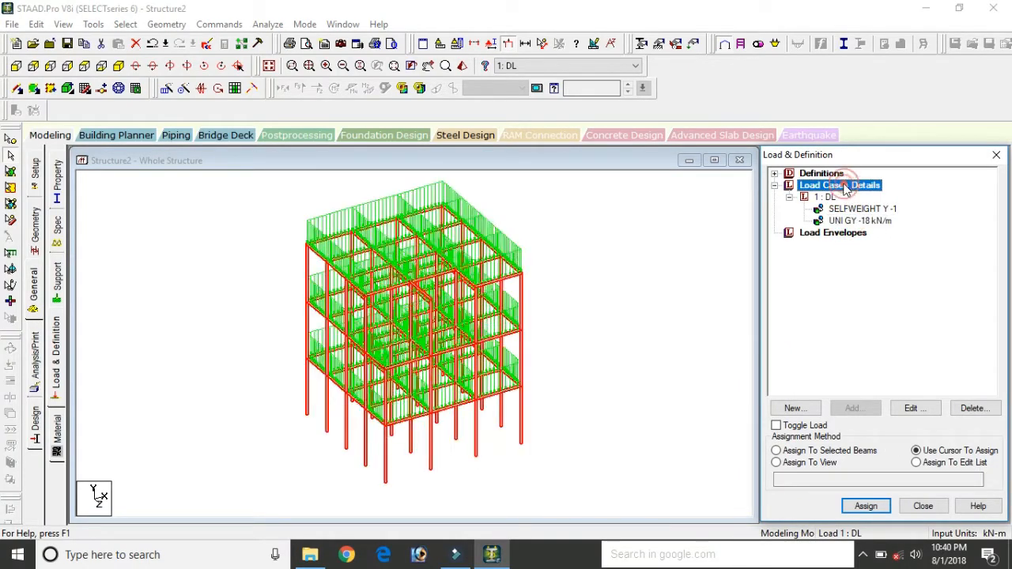
left_click(854, 407)
left_click(605, 192)
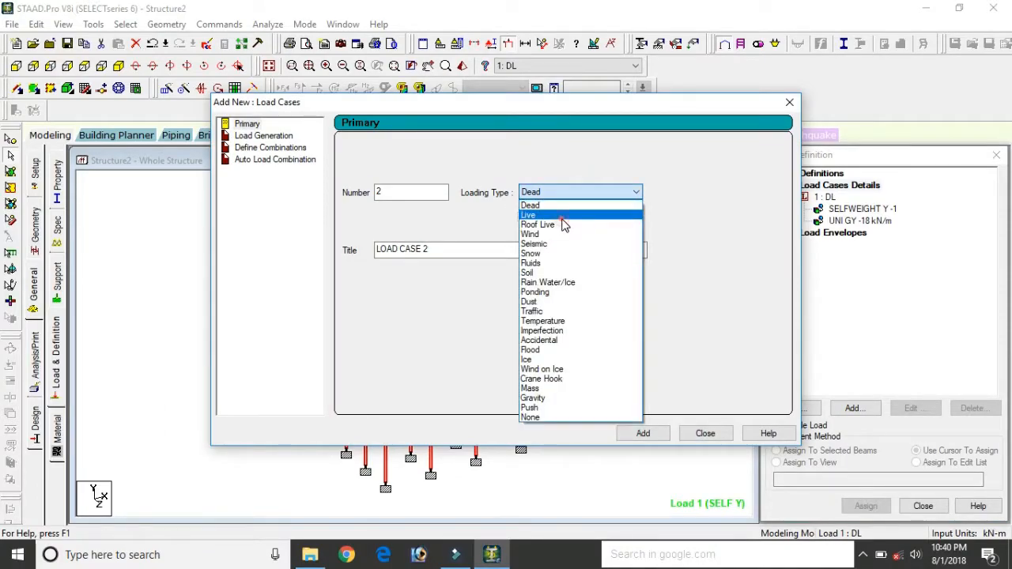
left_click(561, 218)
left_click_drag(441, 246, 314, 243)
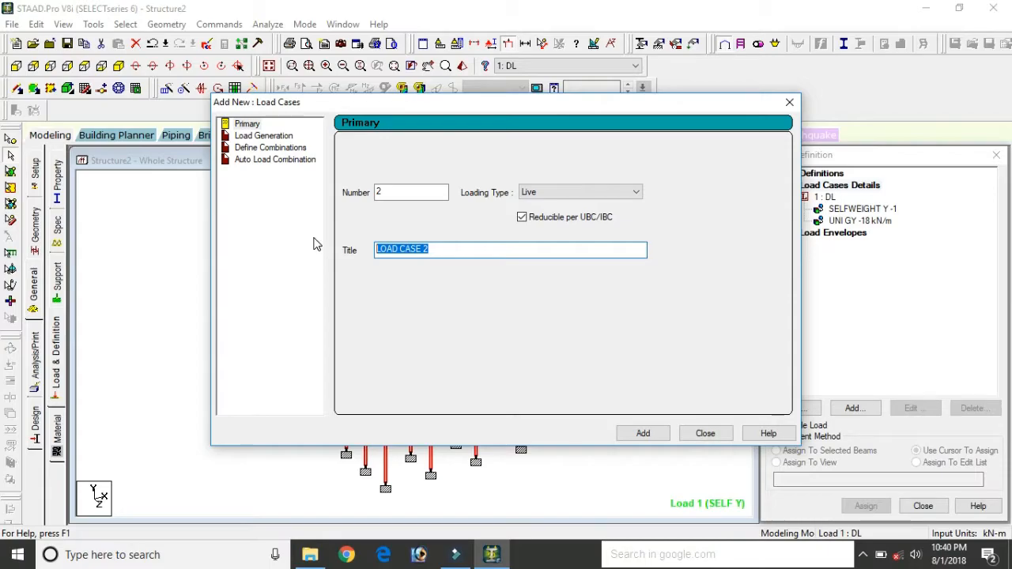
type("LL")
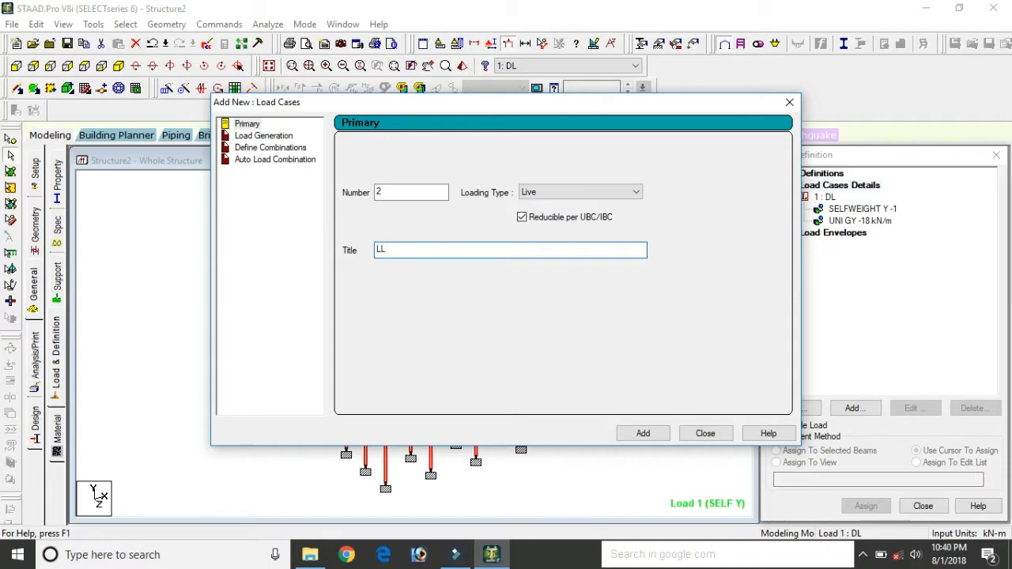
left_click(643, 433)
left_click(705, 433)
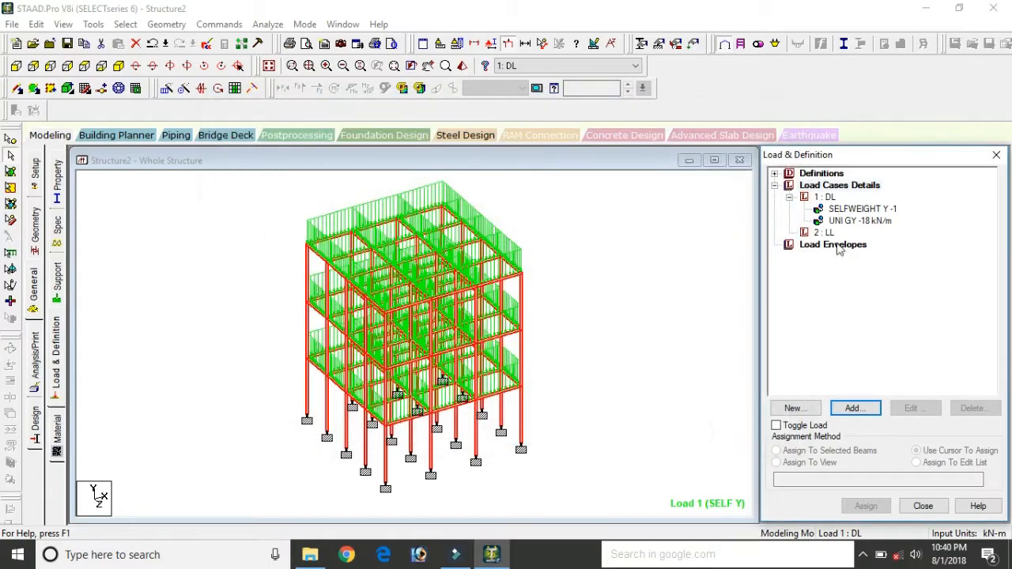
Step: Add a floor load of -6 kN/m2 in Global Y to load case LL, with a Y range from 0 to 12 m
left_click(823, 232)
left_click(852, 407)
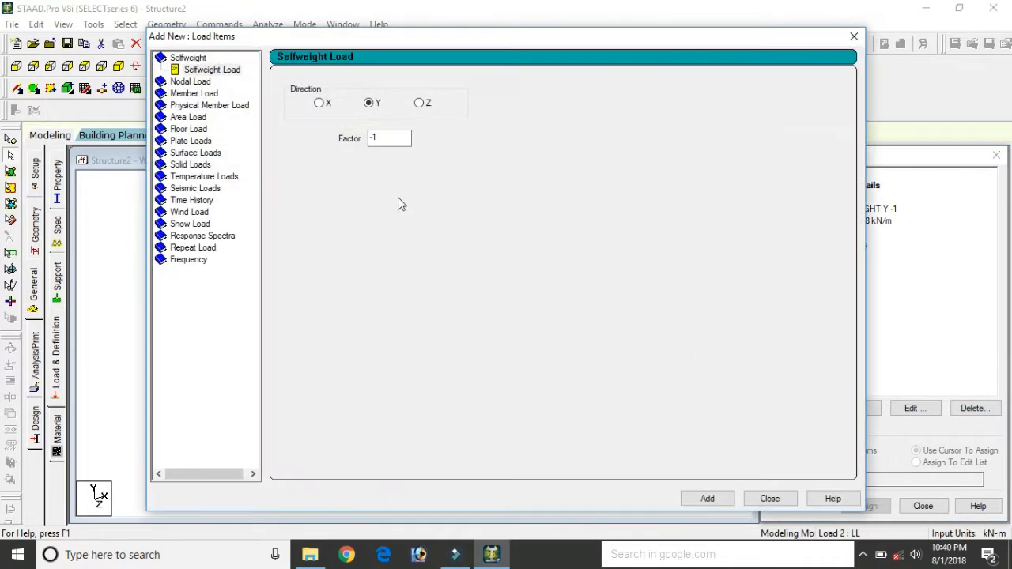
left_click(189, 130)
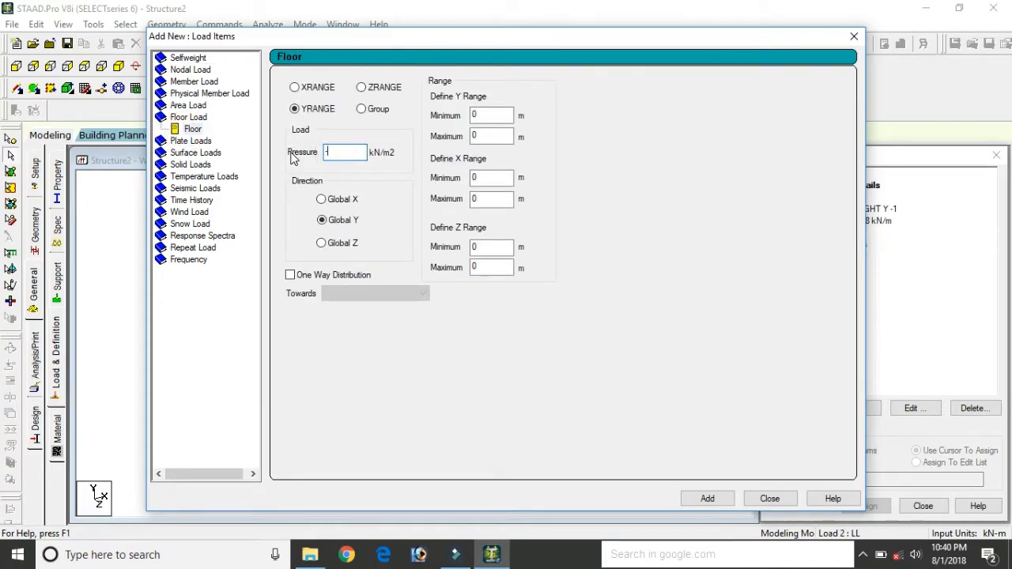
double_click(475, 136)
left_click(703, 498)
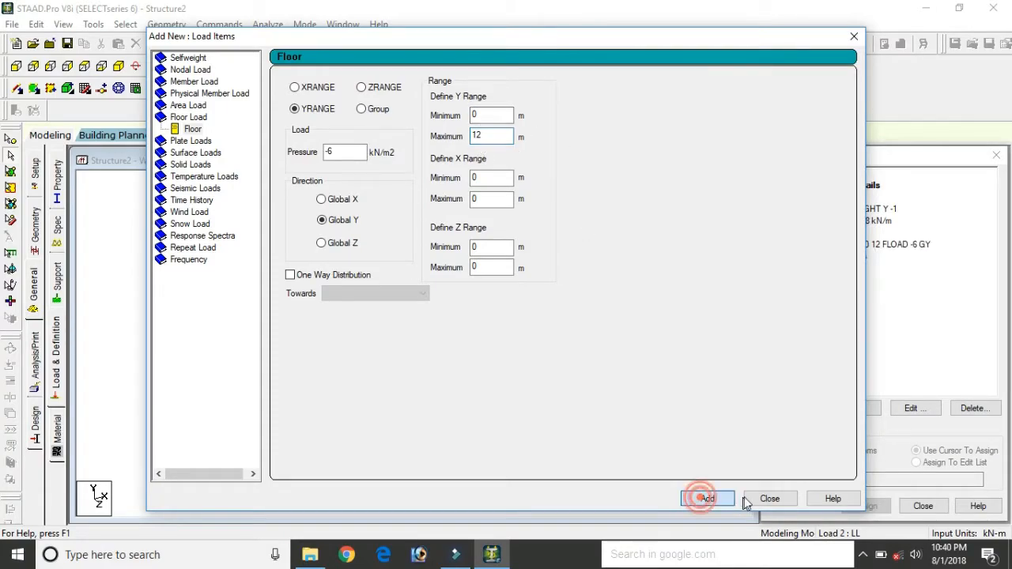
left_click(768, 500)
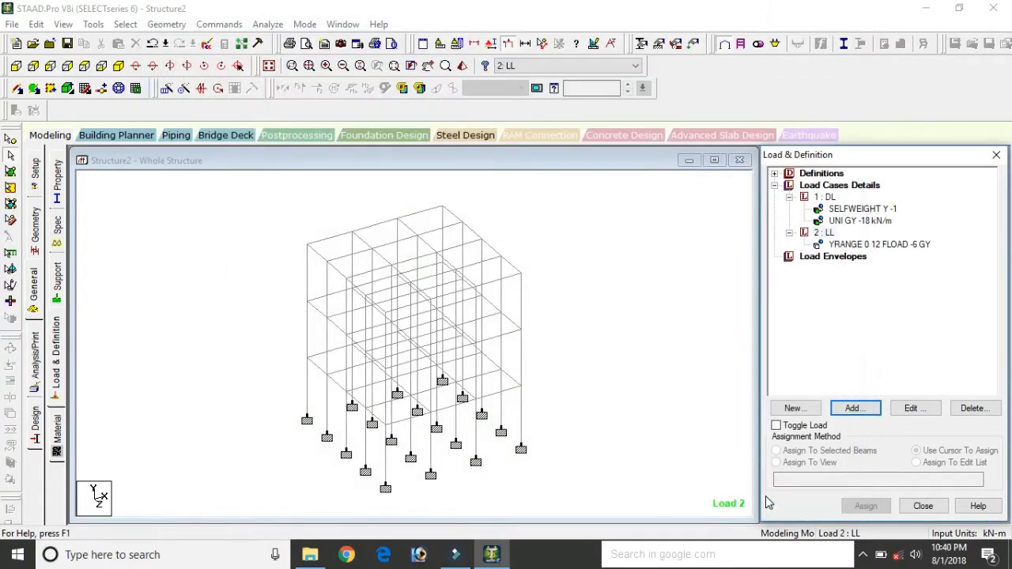
Step: Display the floor load of load case LL on the frame and accept the automatic save of the file
left_click(861, 257)
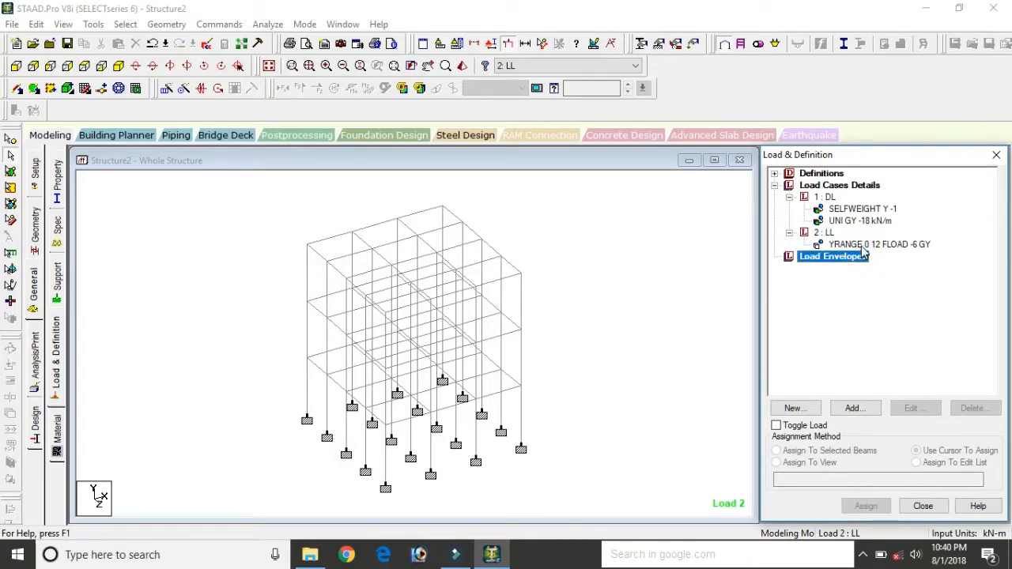
left_click(865, 245)
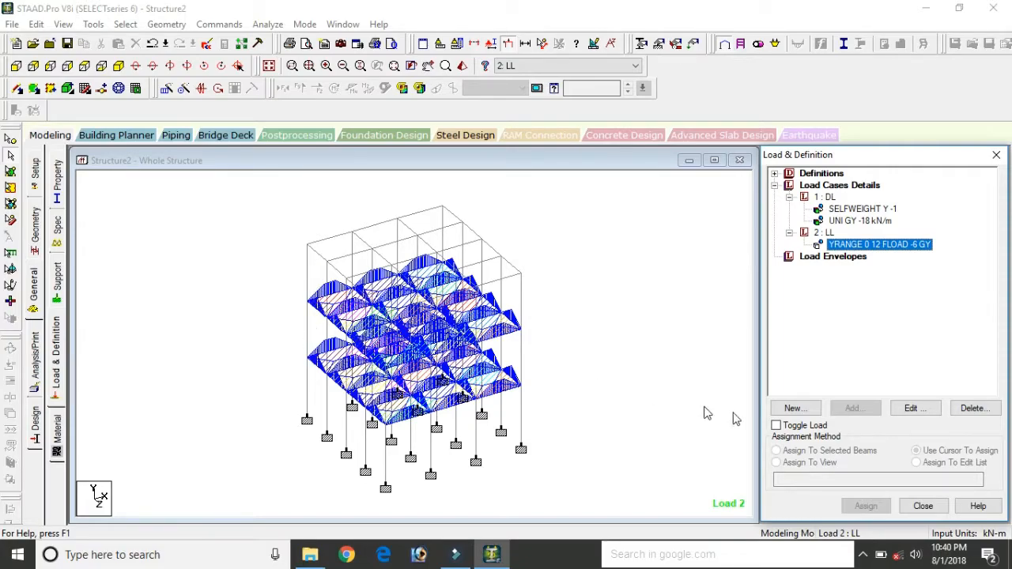
left_click(903, 411)
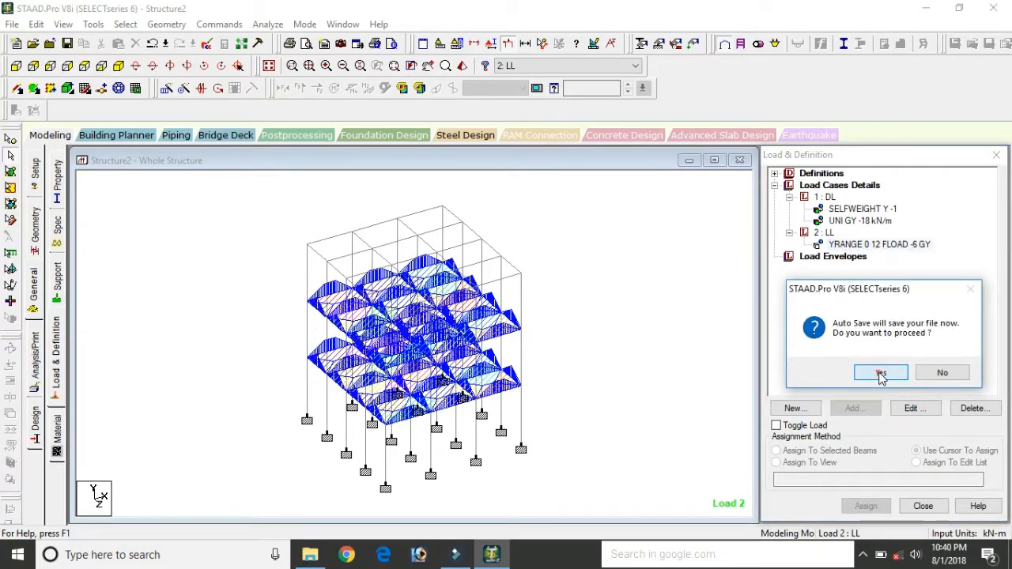
left_click(888, 371)
left_click(417, 297)
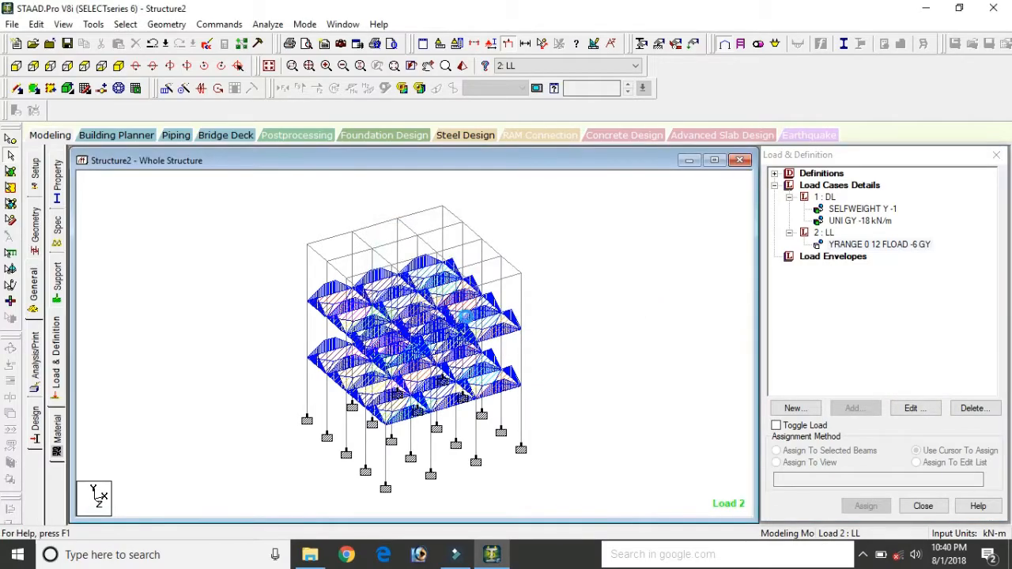
Step: Set the maximum Y range of the LL floor load to 16 m
left_click(867, 244)
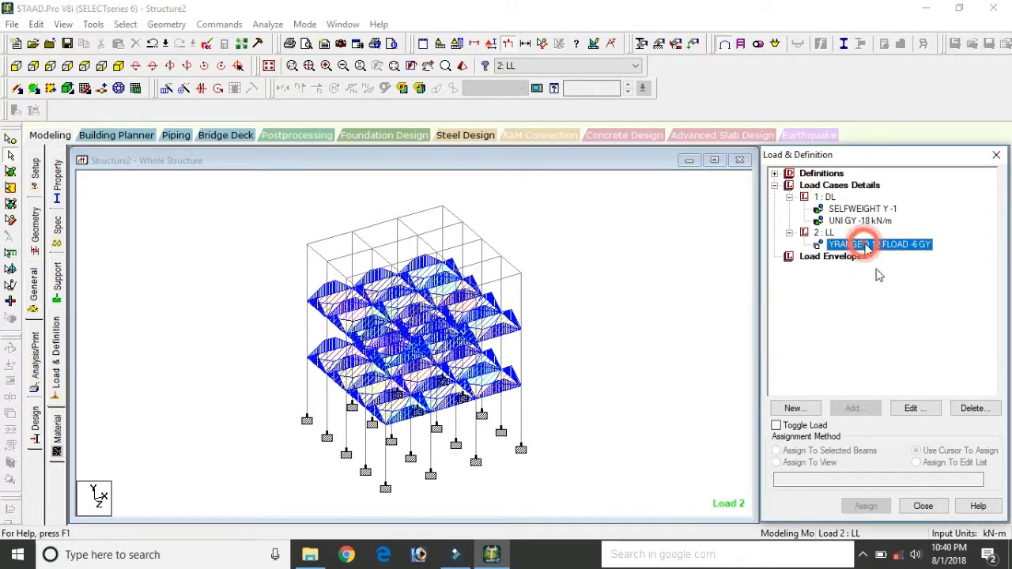
left_click(917, 408)
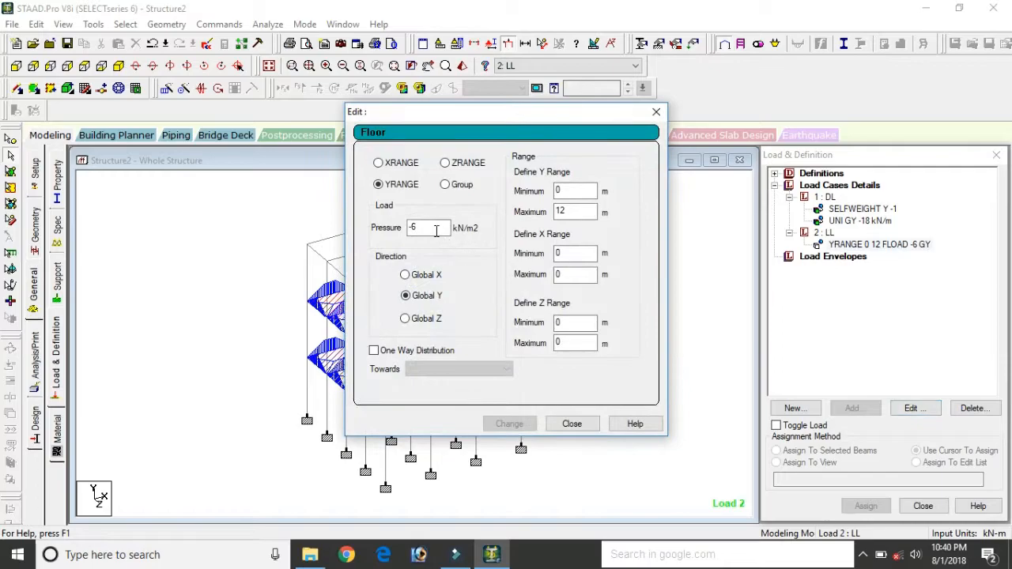
left_click_drag(577, 210, 543, 209)
type("1")
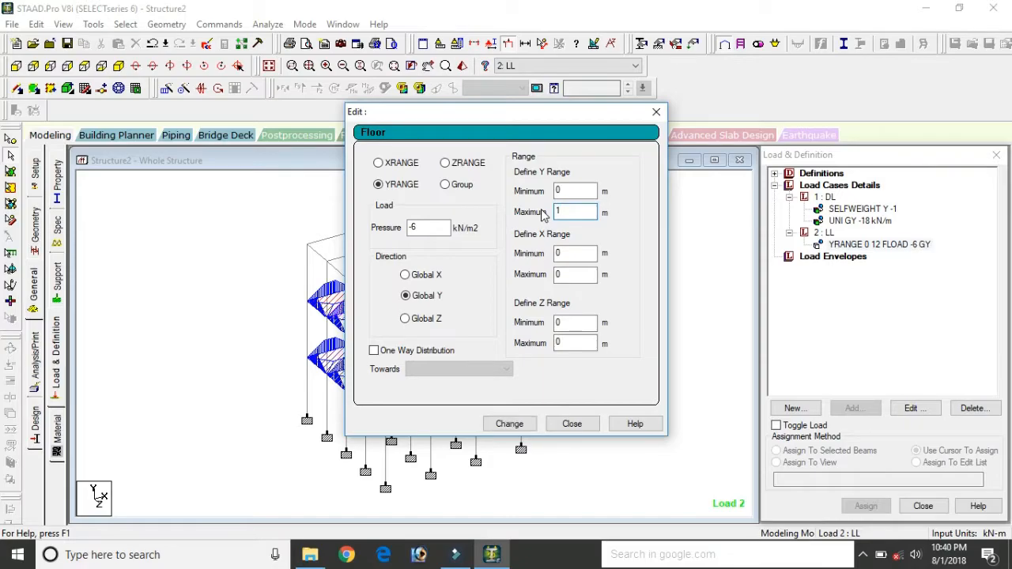
left_click(498, 421)
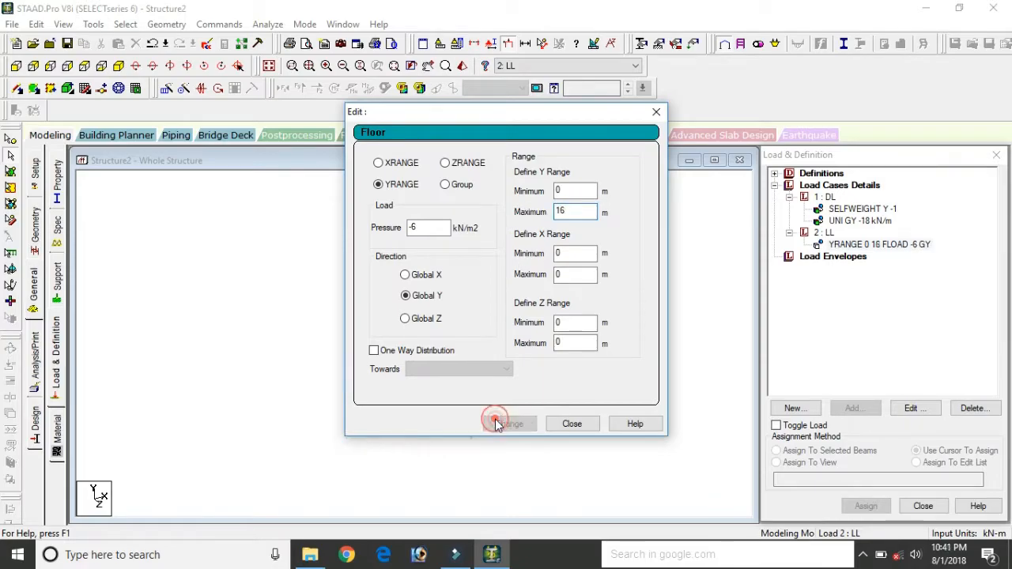
left_click(575, 423)
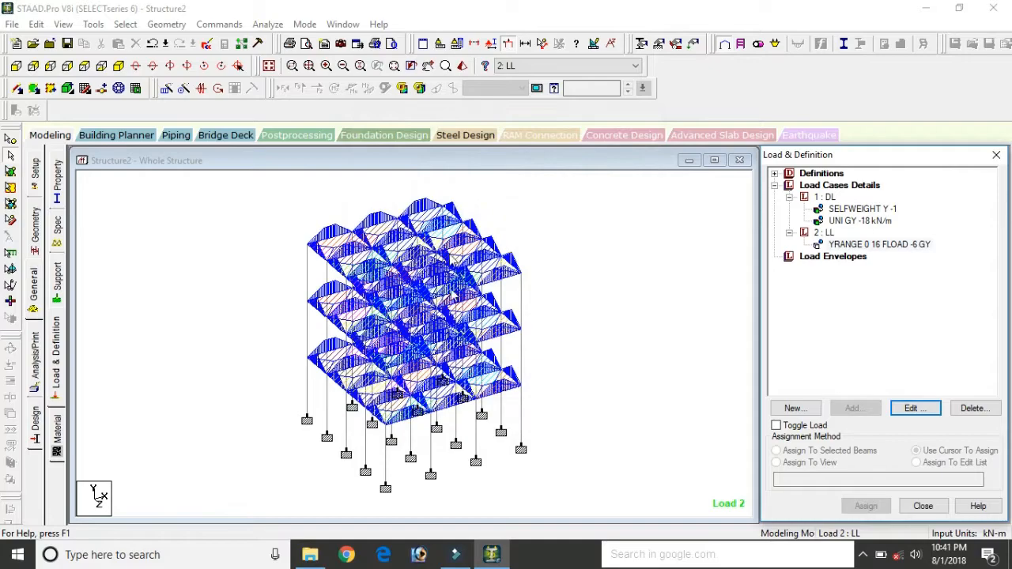
Step: Review the floor load of load case LL and the selfweight and uniform loads of DL on the frame
left_click(893, 245)
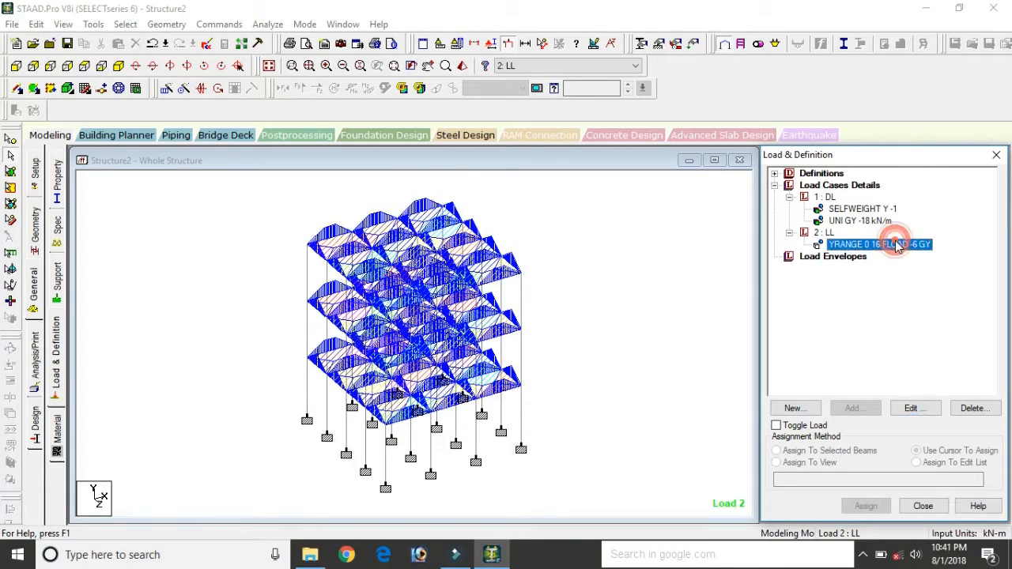
left_click(598, 283)
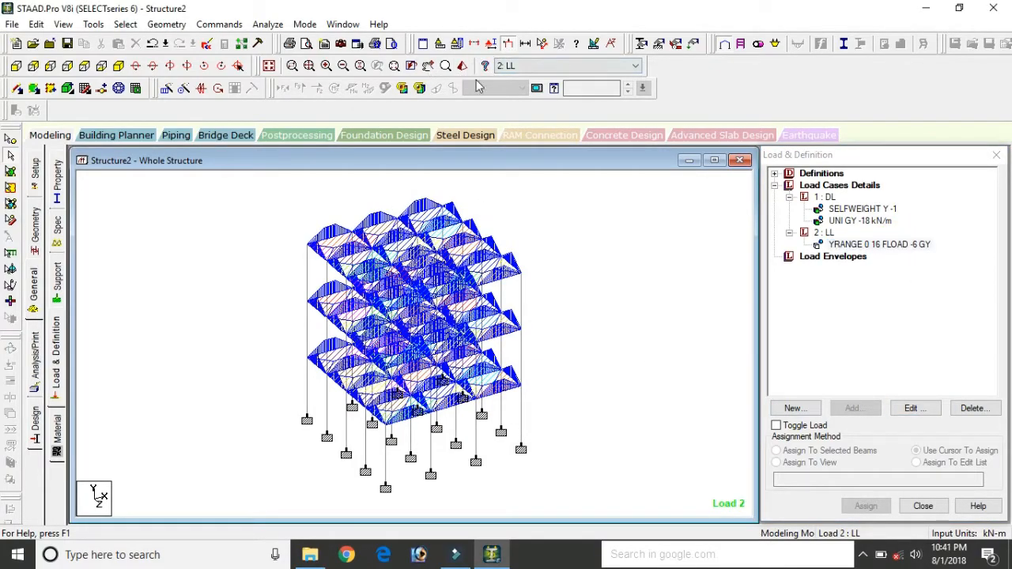
left_click(501, 44)
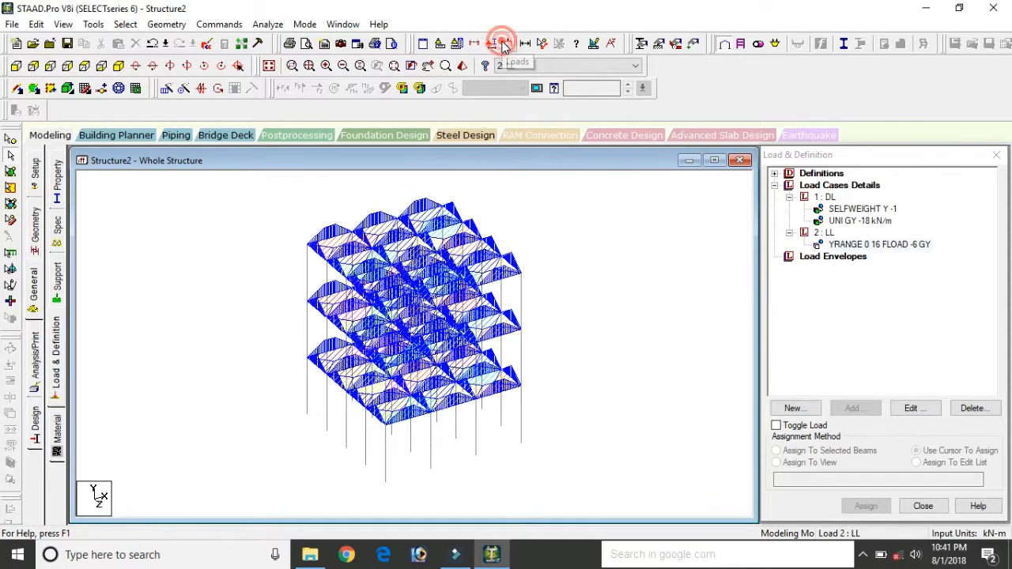
left_click(863, 209)
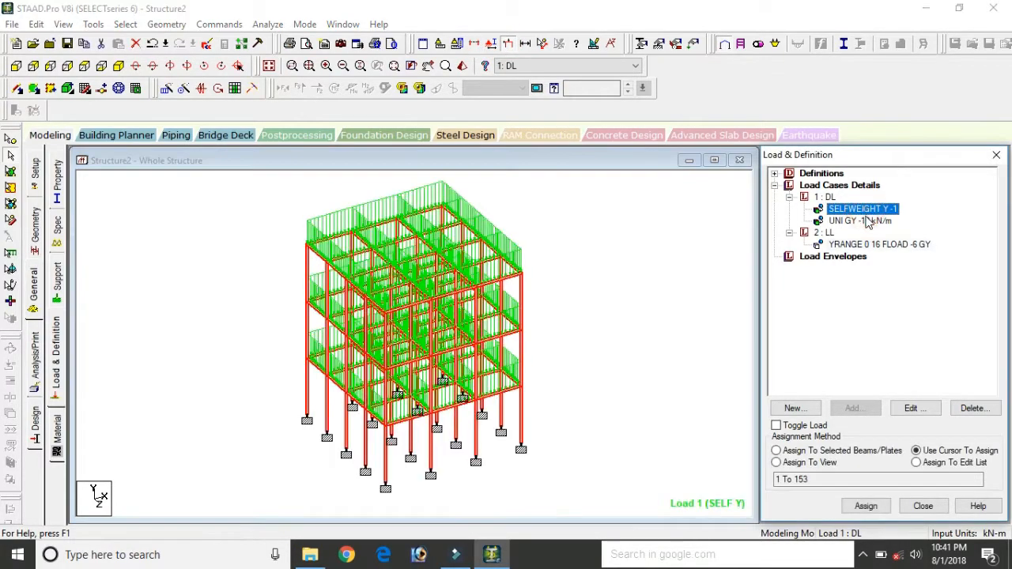
left_click(863, 221)
left_click(867, 245)
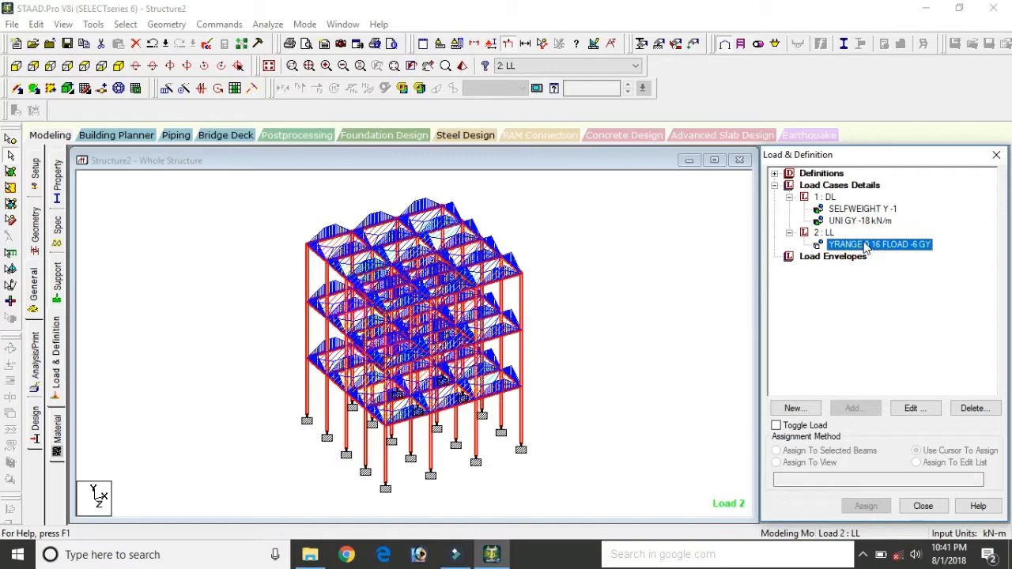
left_click(861, 208)
left_click(860, 221)
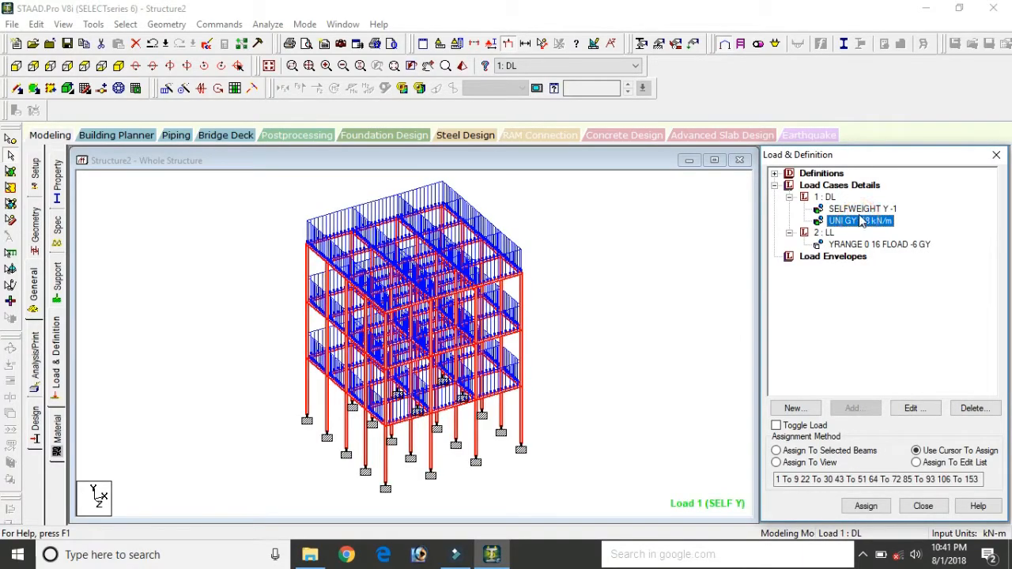
Step: Generate automatic load combinations from the Indian Code for the Genral_Structures category and add them to the load cases
left_click(861, 209)
left_click(868, 244)
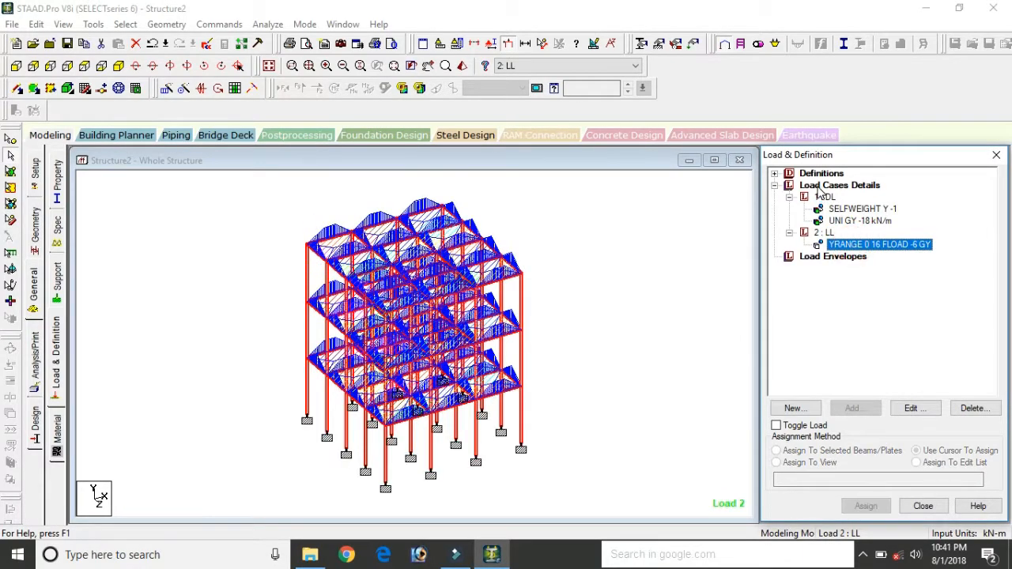
left_click(822, 187)
left_click(851, 408)
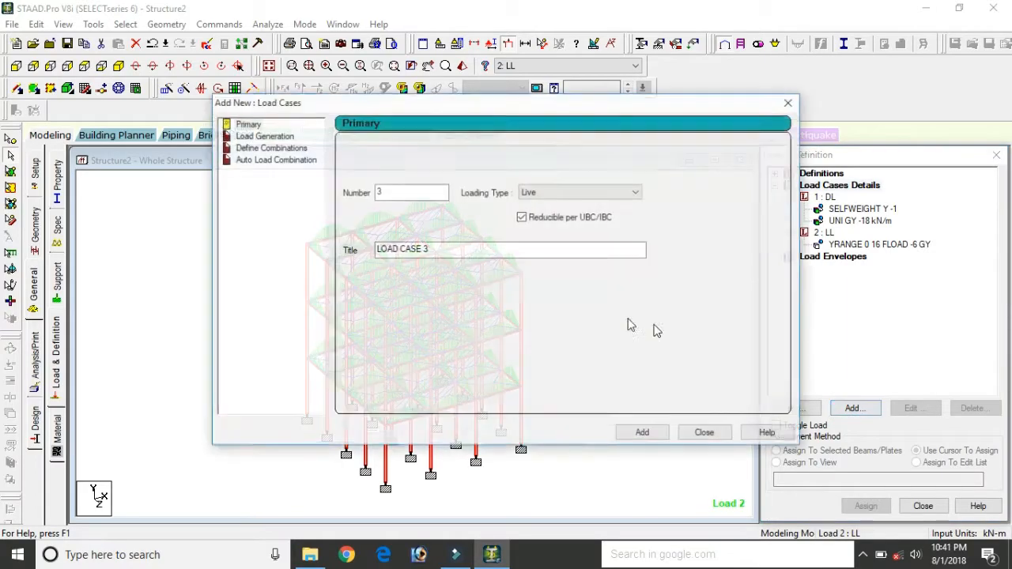
left_click(261, 159)
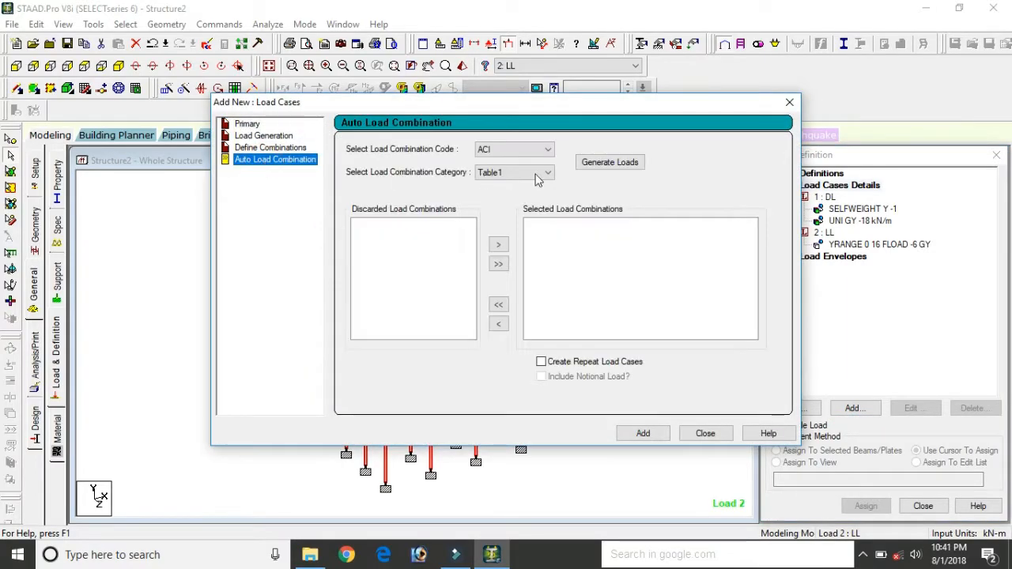
left_click(514, 149)
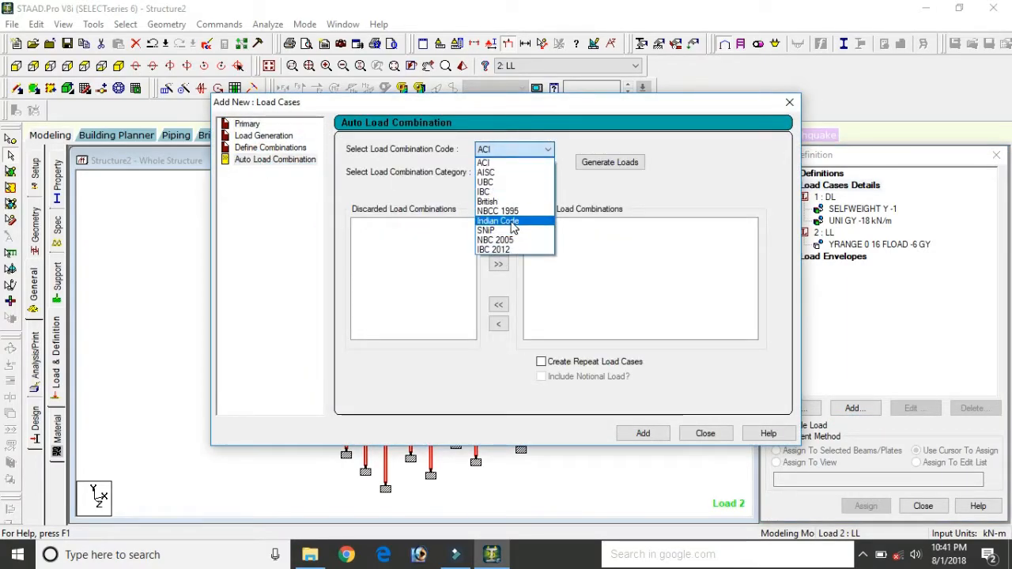
left_click(509, 221)
left_click(599, 164)
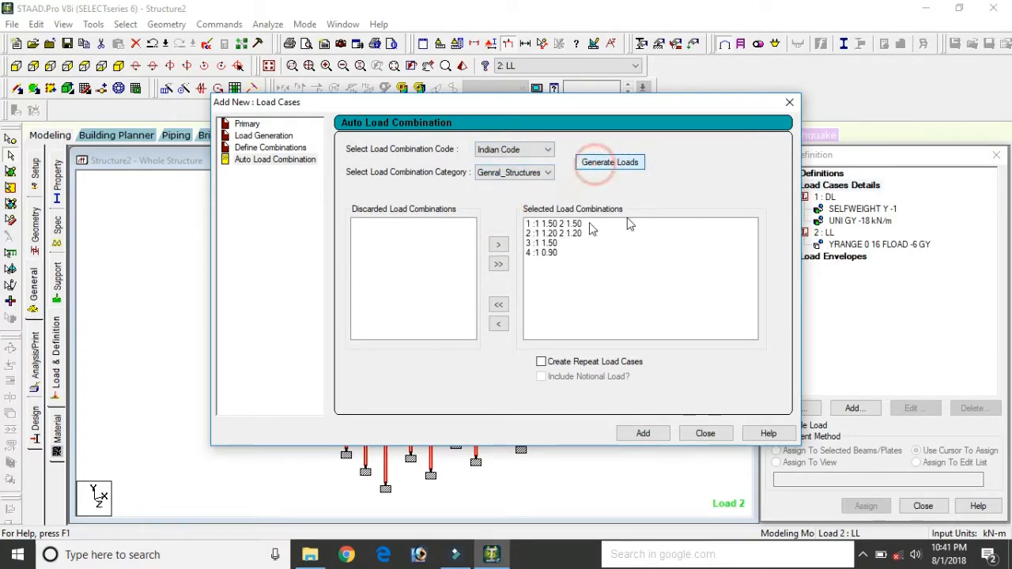
left_click(646, 434)
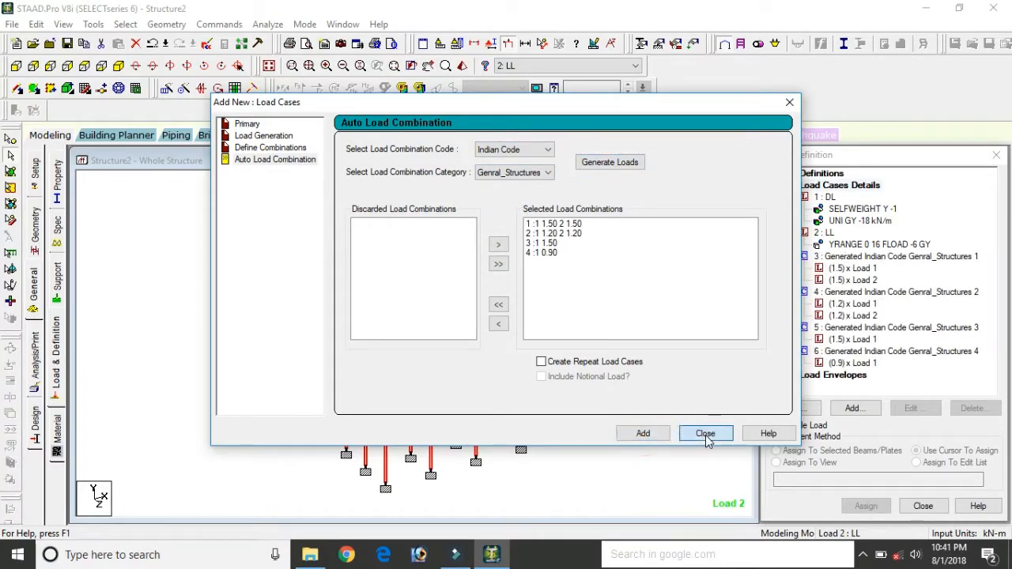
left_click(705, 435)
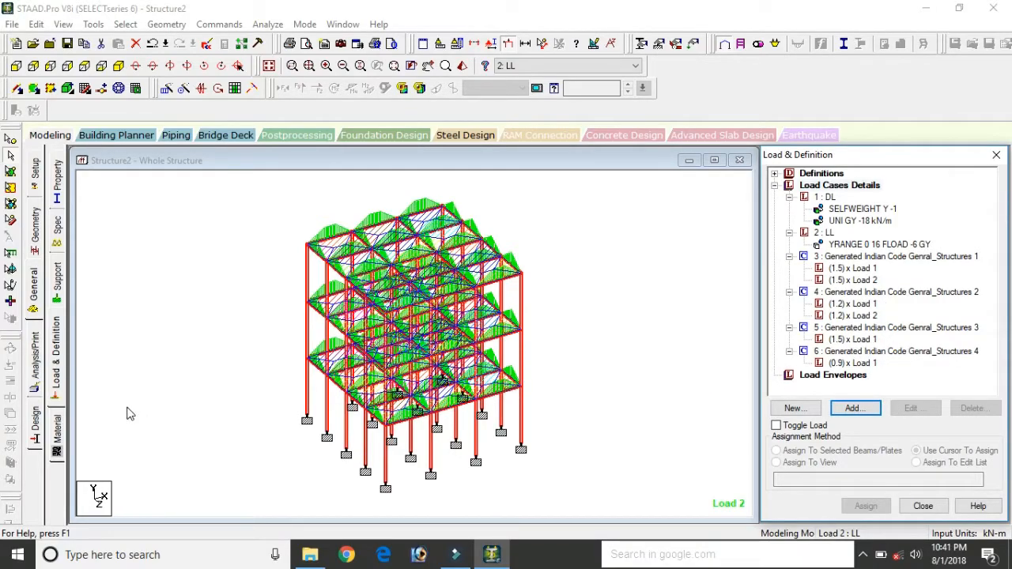
Step: Add a Perform Analysis command with the No Print option to the whole structure
left_click(35, 360)
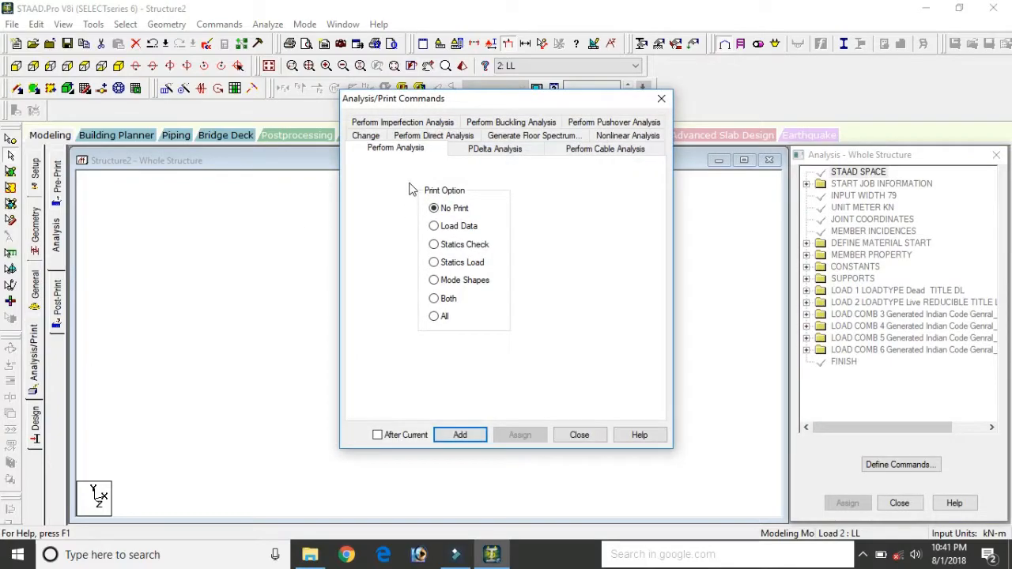
left_click(458, 436)
left_click(578, 435)
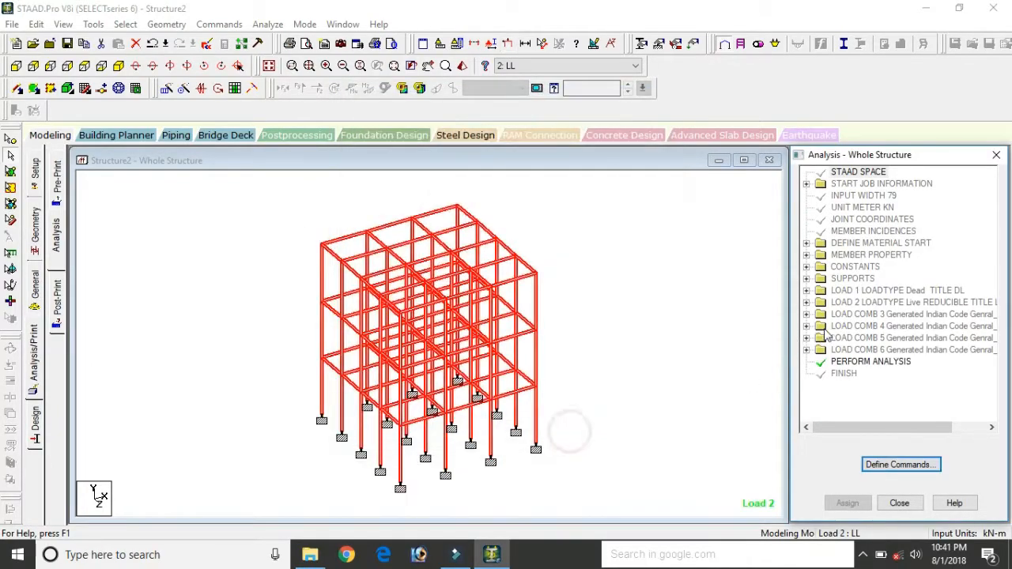
Step: Run the analysis of the structure and close the analysis report, staying in modeling mode
left_click(267, 24)
left_click(294, 39)
left_click(417, 296)
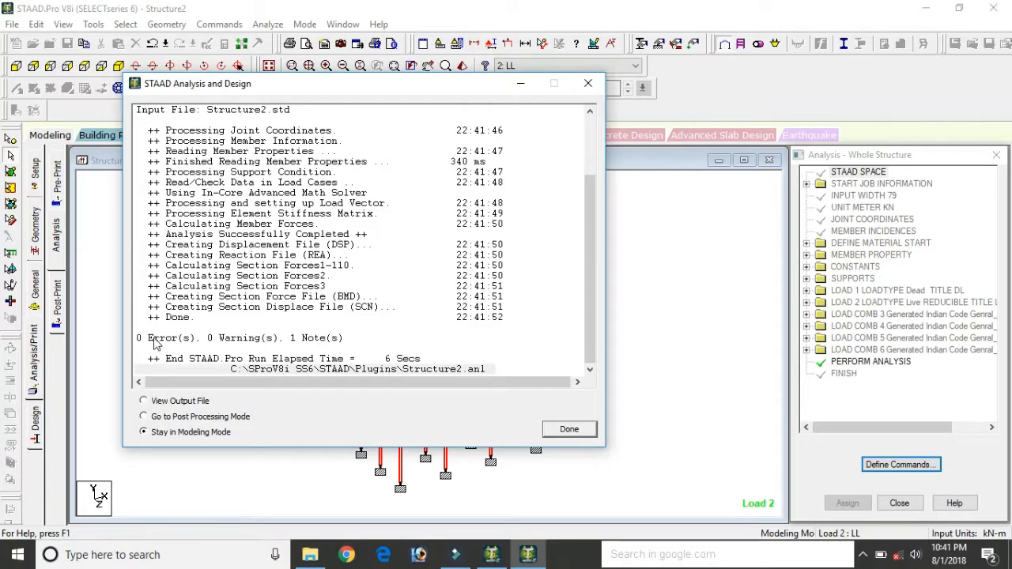
left_click(568, 431)
Step: Open the steel design settings for the whole structure and go to the Foundation Design mode
left_click(36, 425)
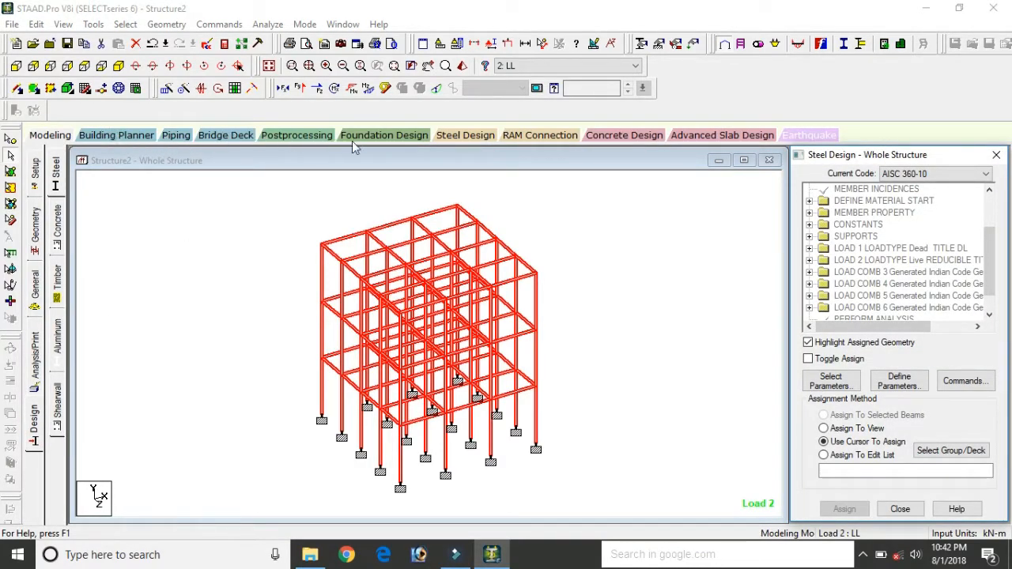
left_click(390, 135)
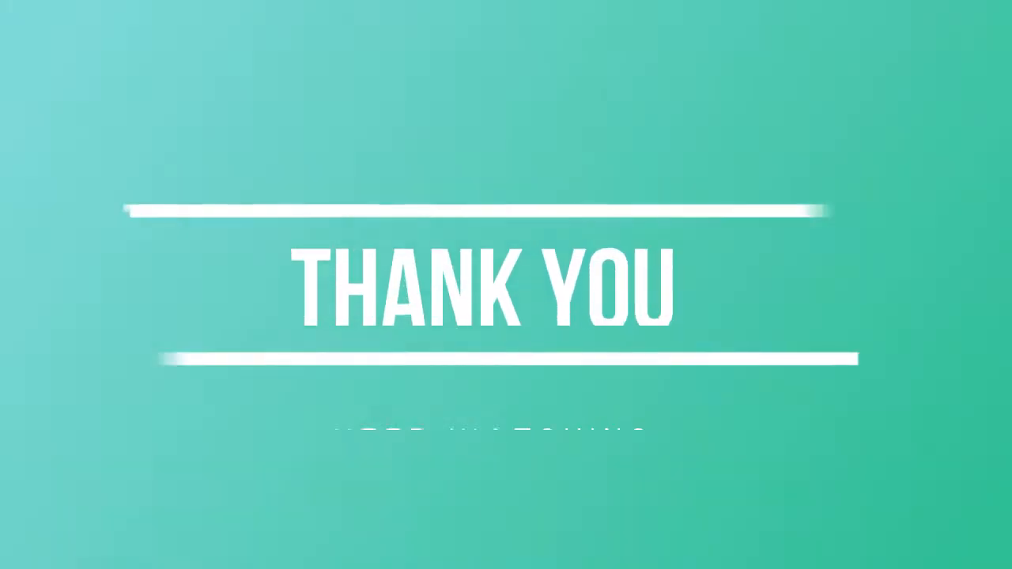